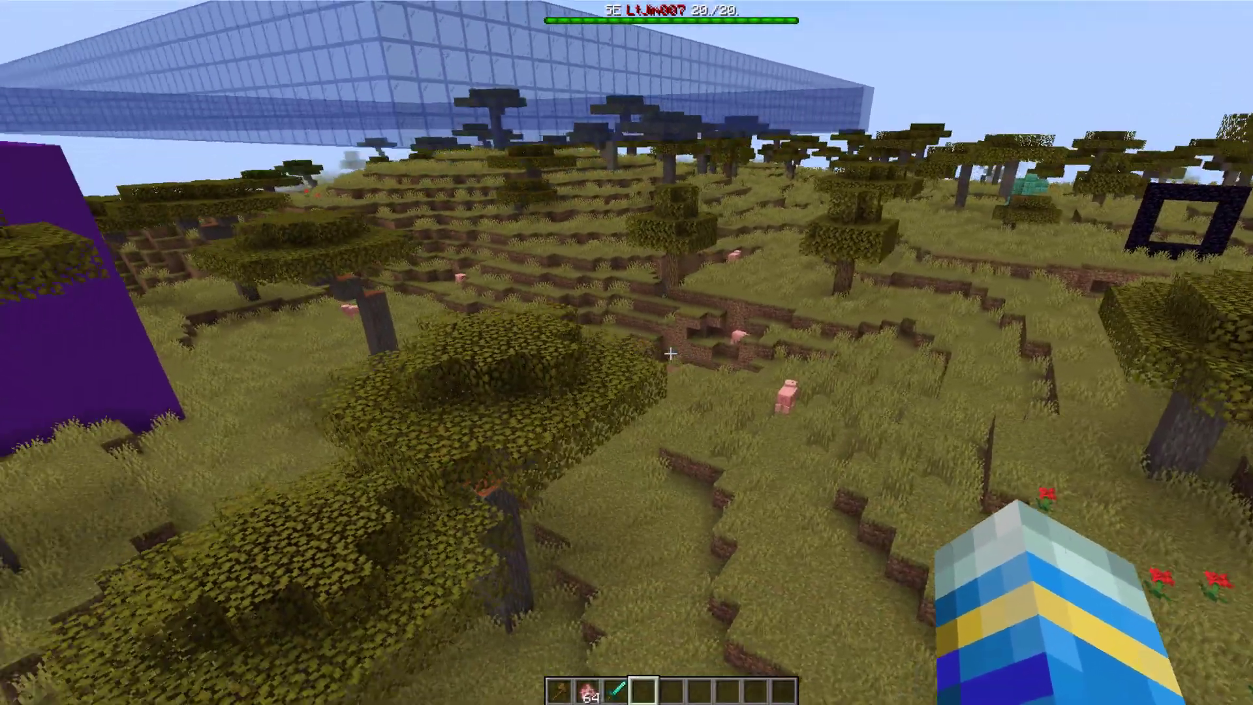
Fly down among the trees with the Diamond Sword, then run /bbh hide to hide the health bar.
key(shift)
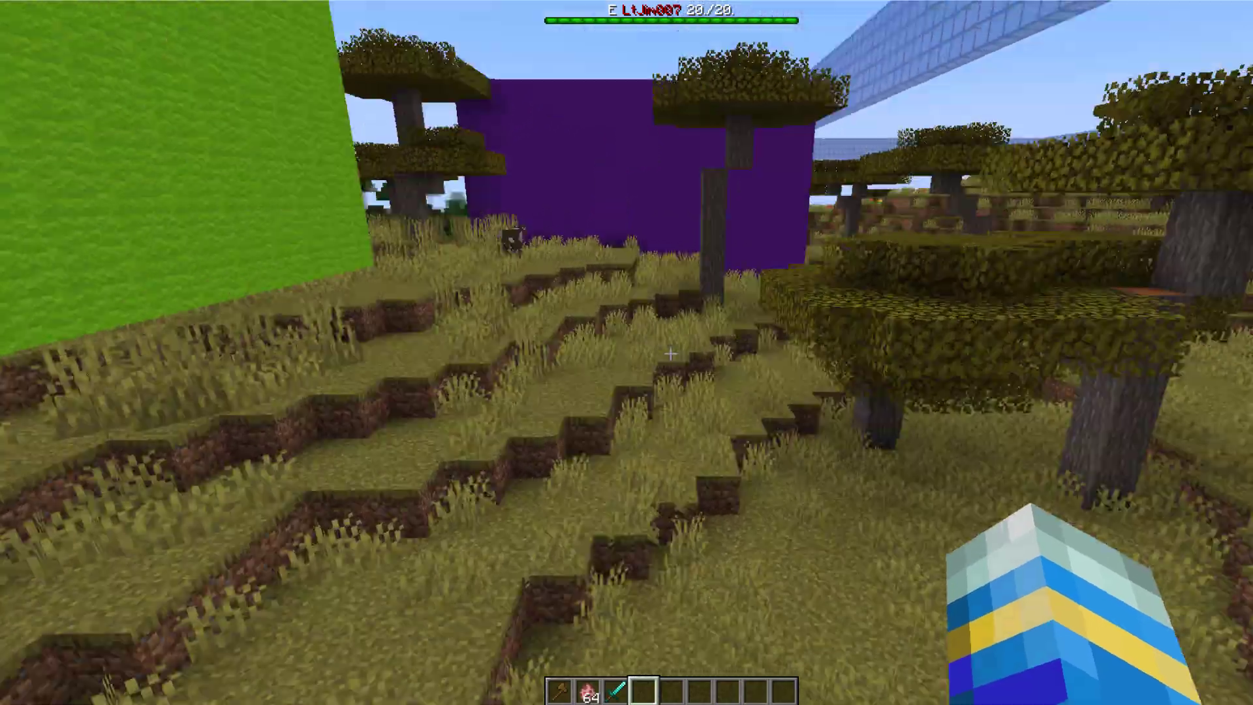
key(w)
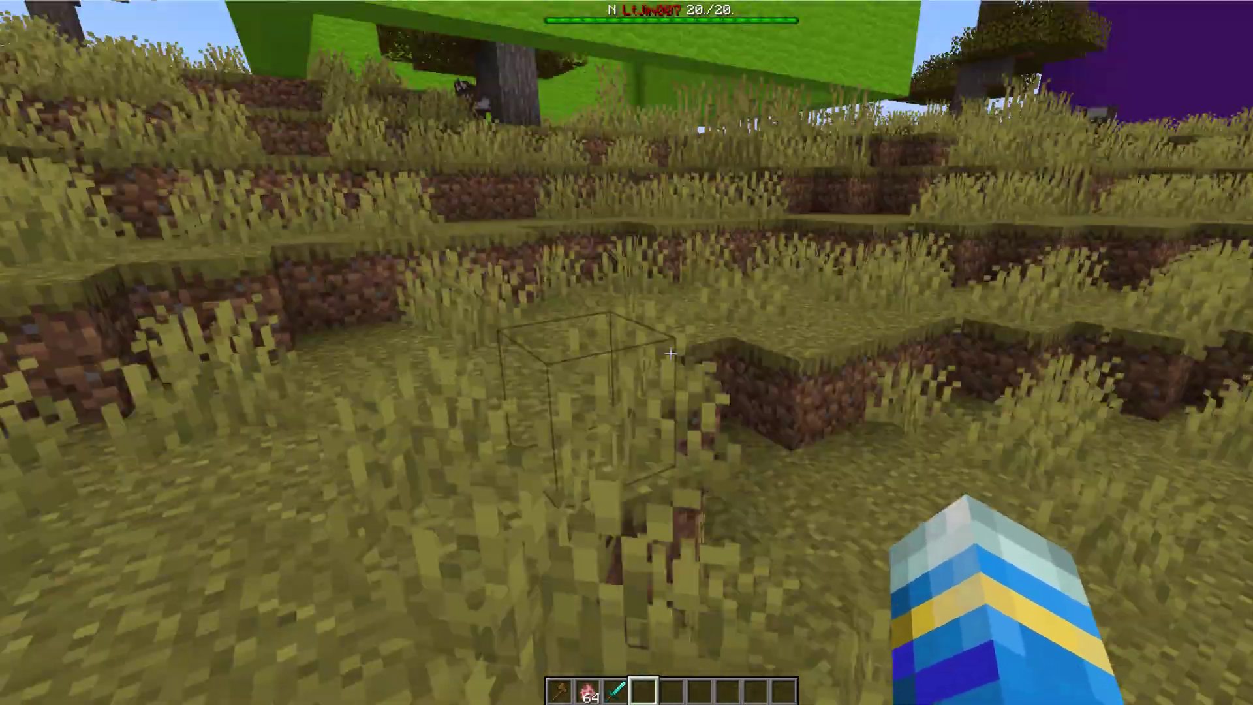
key(3)
key(space)
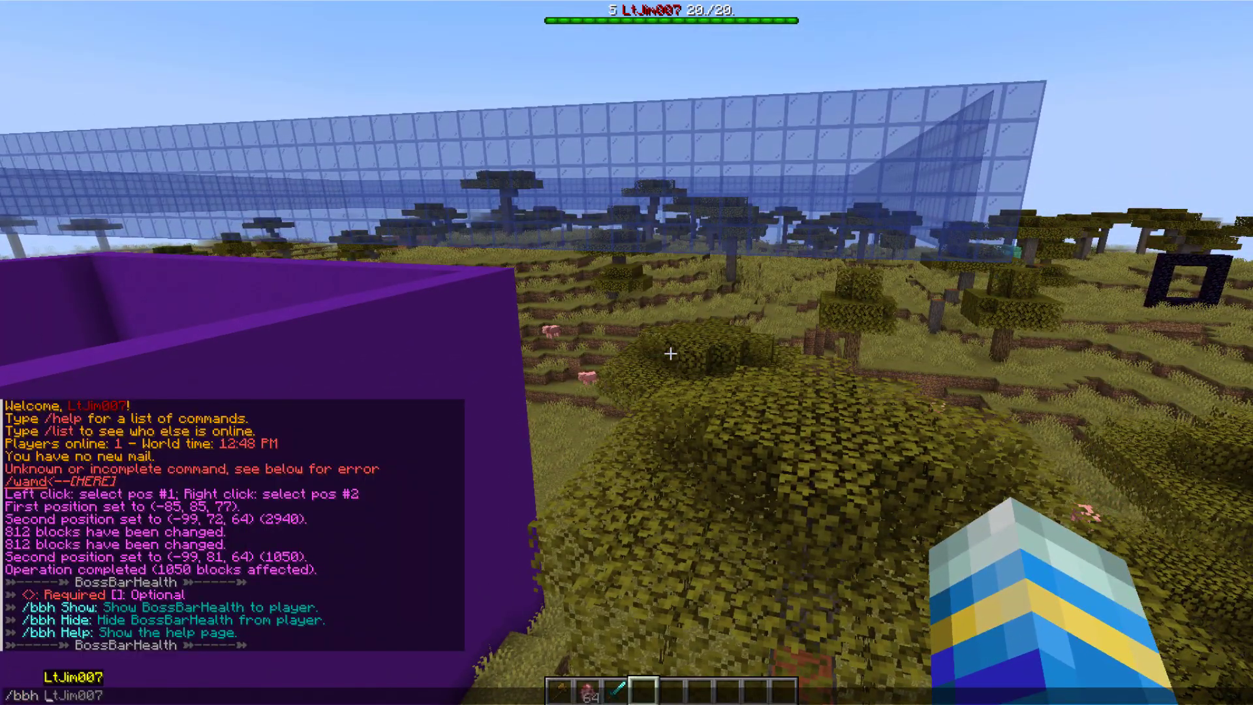
key(Return)
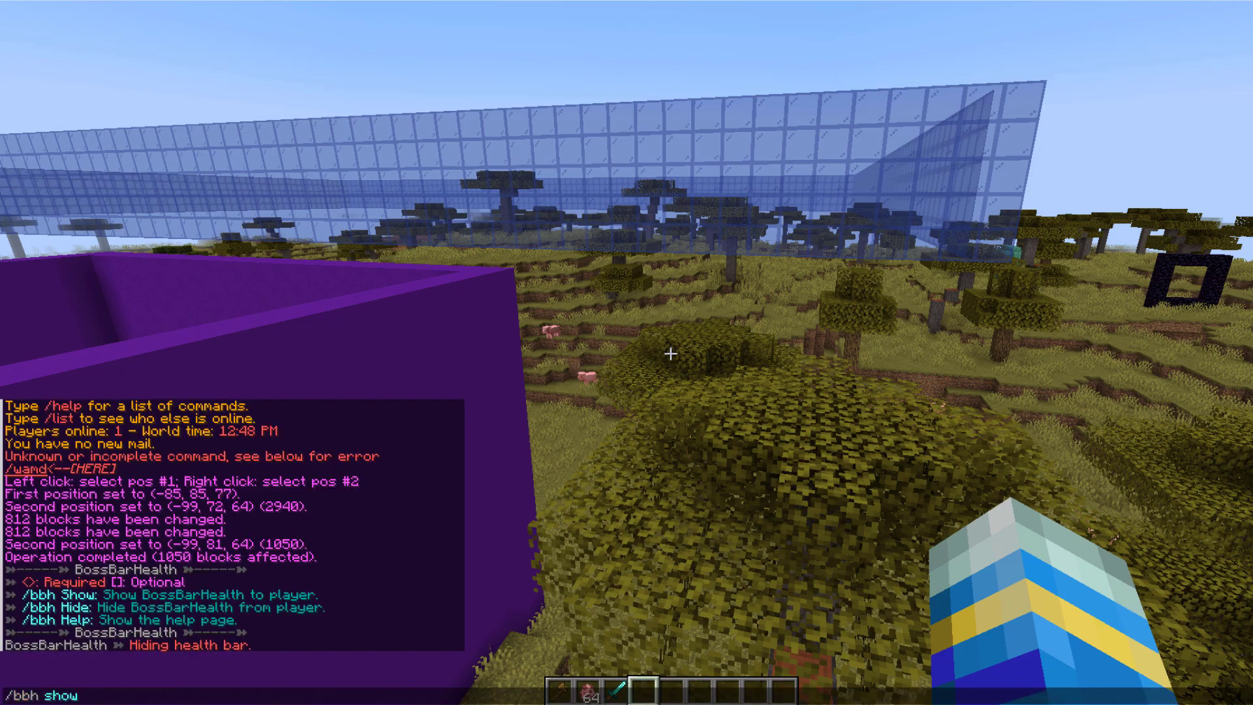
Restore the health bar with /bbh show, then hit a cow with the Diamond Sword until it dies.
key(2)
key(3)
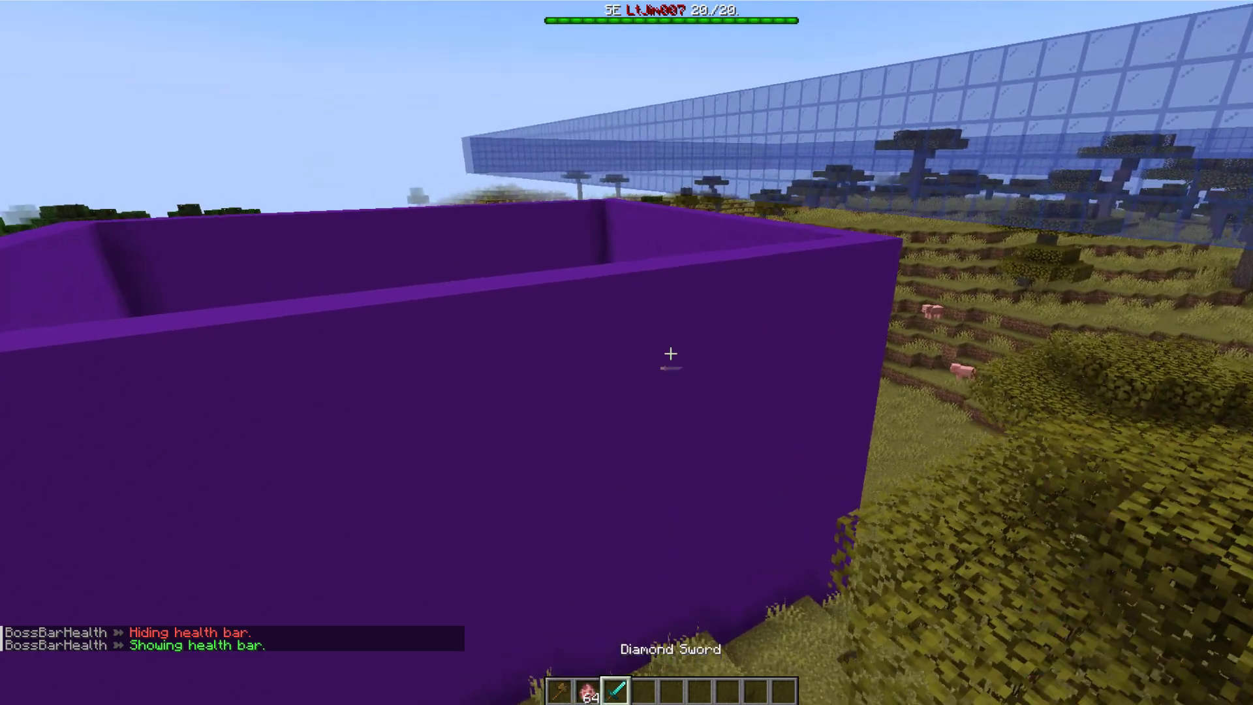
scroll(670, 353, up, 1)
scroll(671, 353, down, 1)
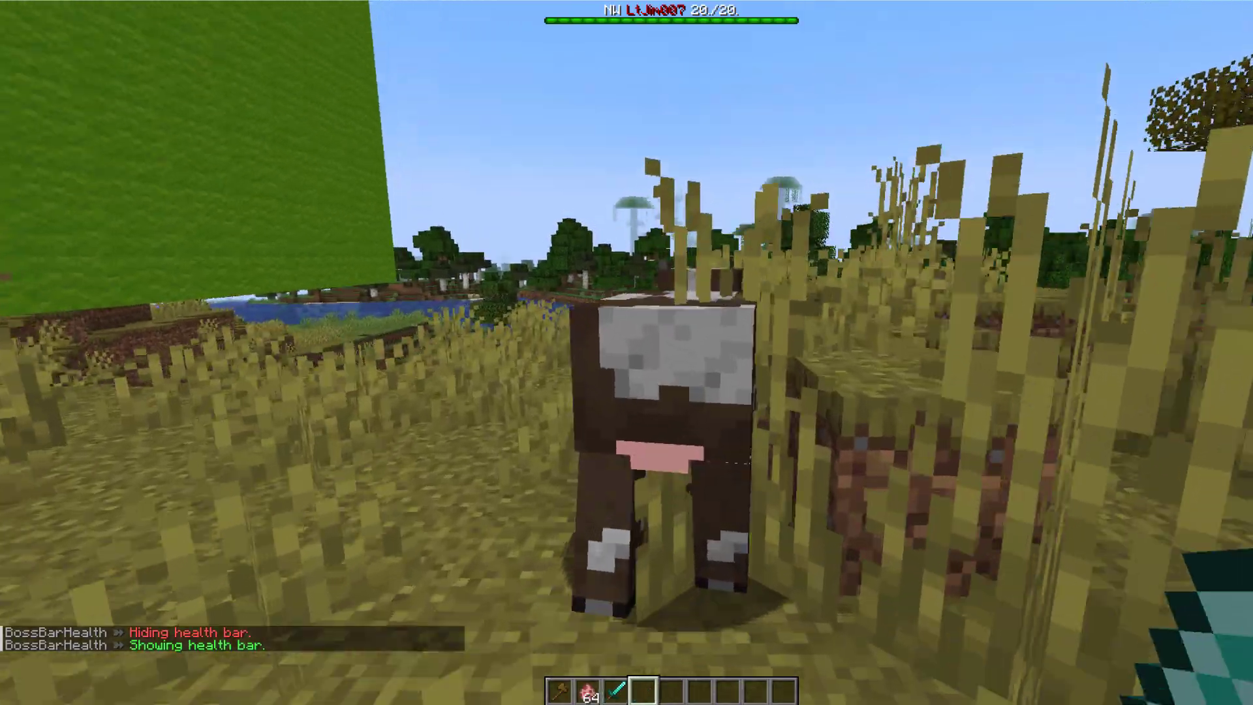
click(671, 353)
click(670, 353)
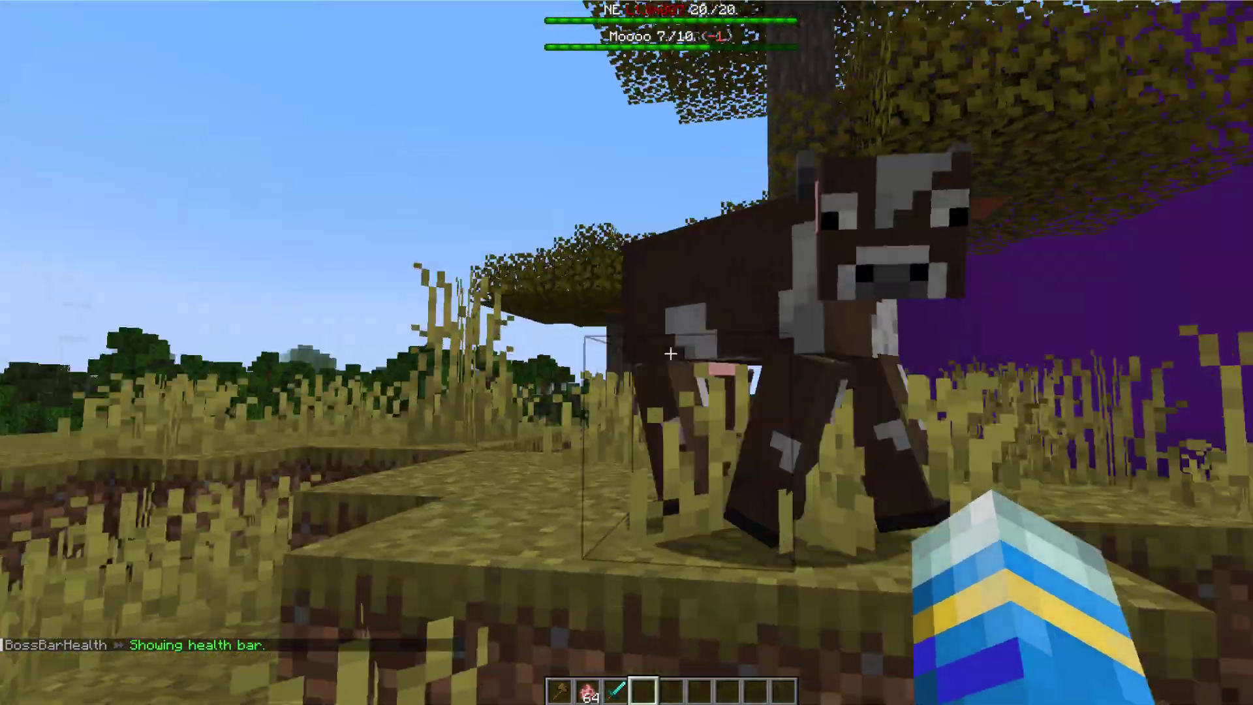
scroll(670, 353, up, 1)
click(670, 352)
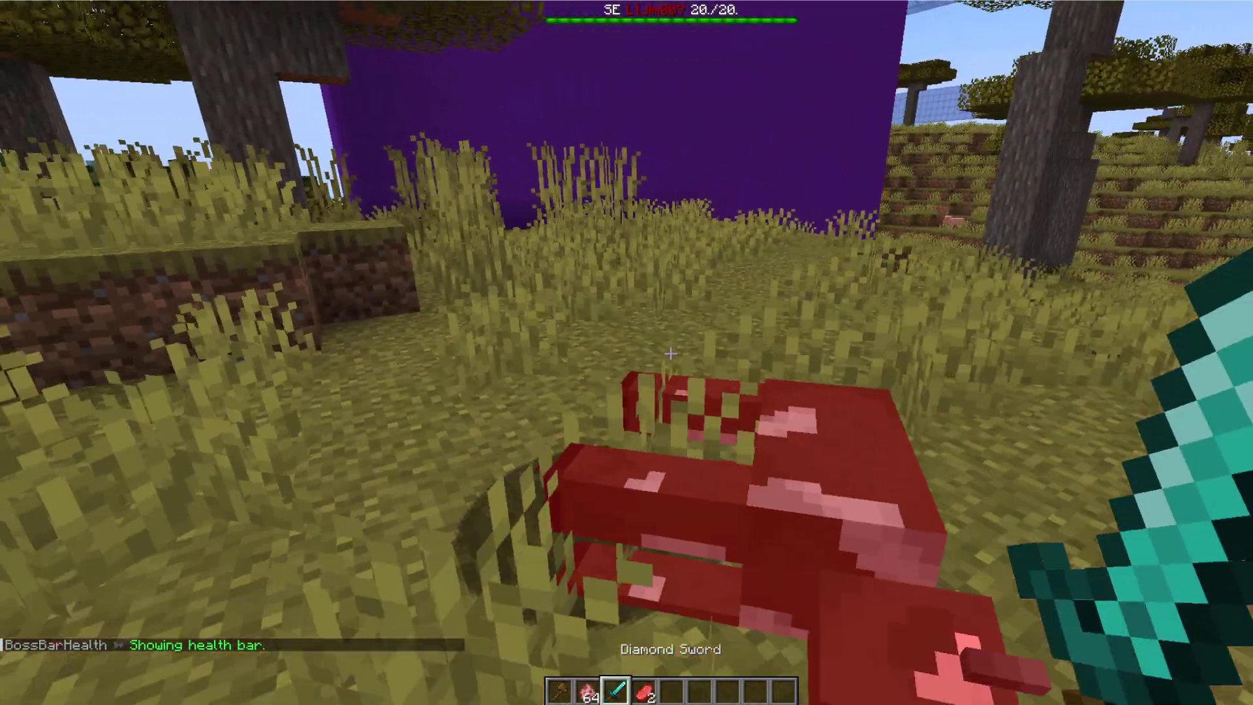
Spawn a pig with the Pig Spawn Egg and hit it until its bar shows 7/10.
key(4)
key(3)
key(2)
right_click(670, 353)
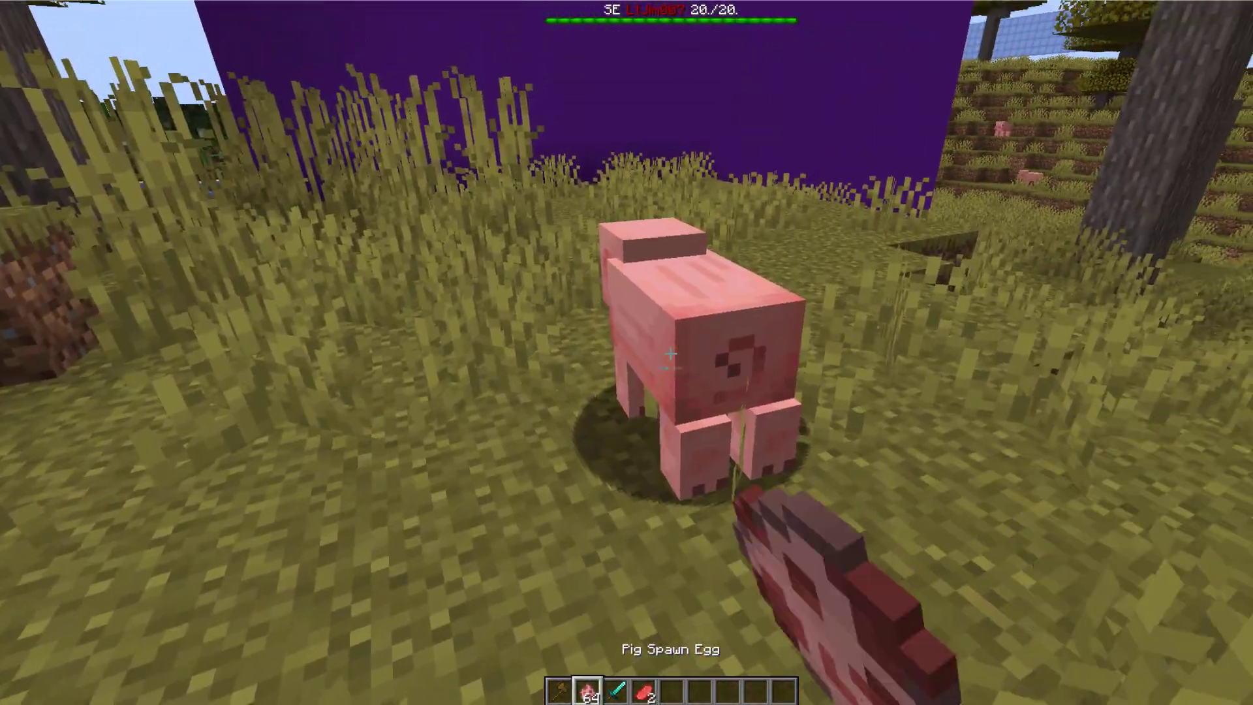
click(670, 353)
click(670, 353)
click(670, 353)
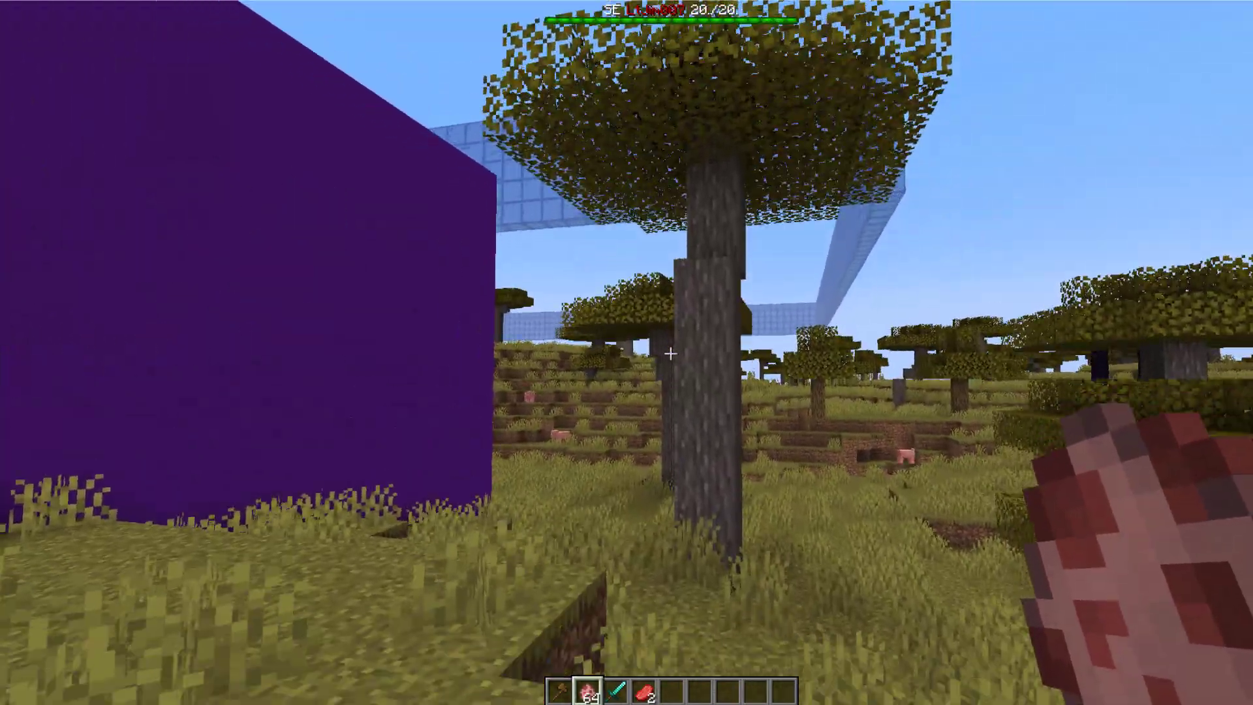
Fly above the tree canopy and start entering the /gma game-mode command.
key(space)
key(space)
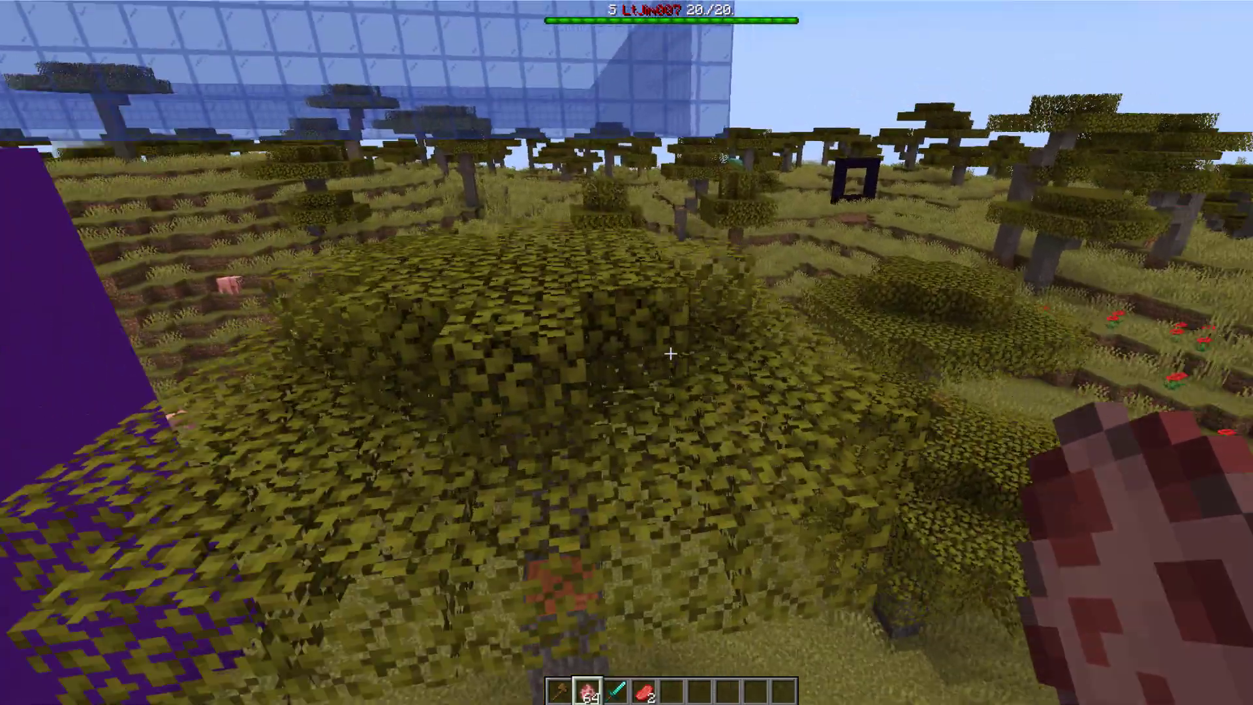
key(slash)
text(gma)
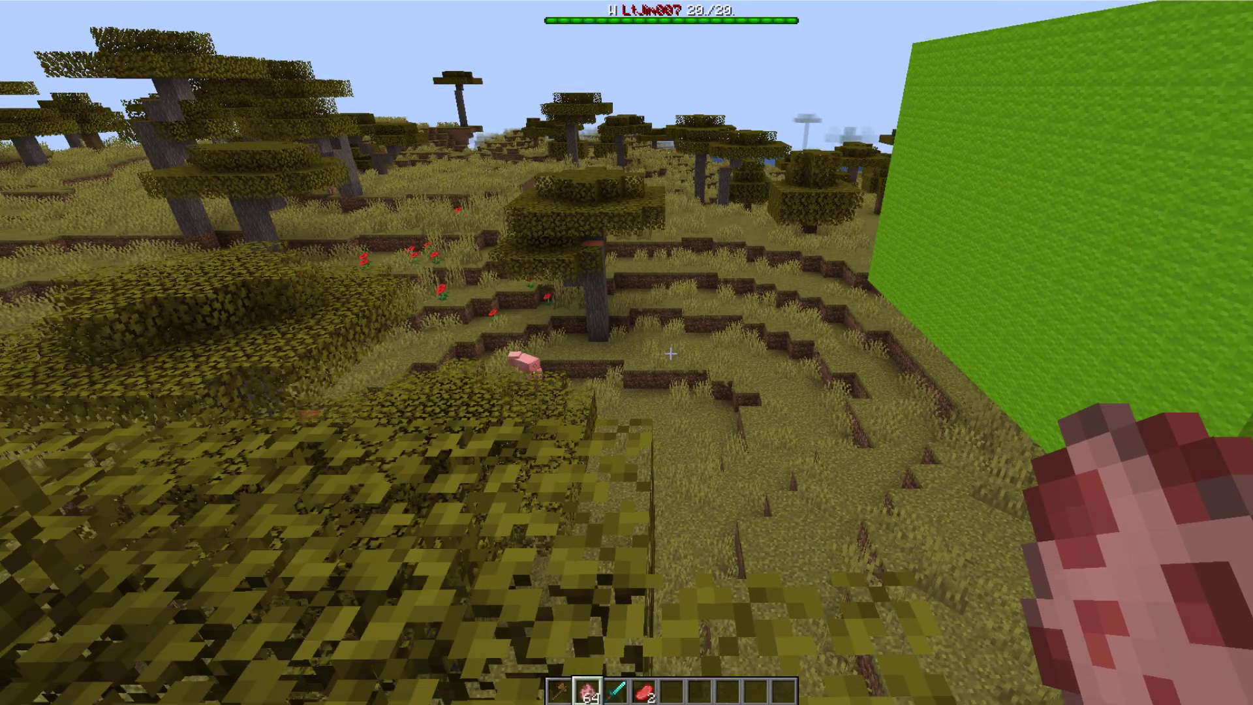
text(w)
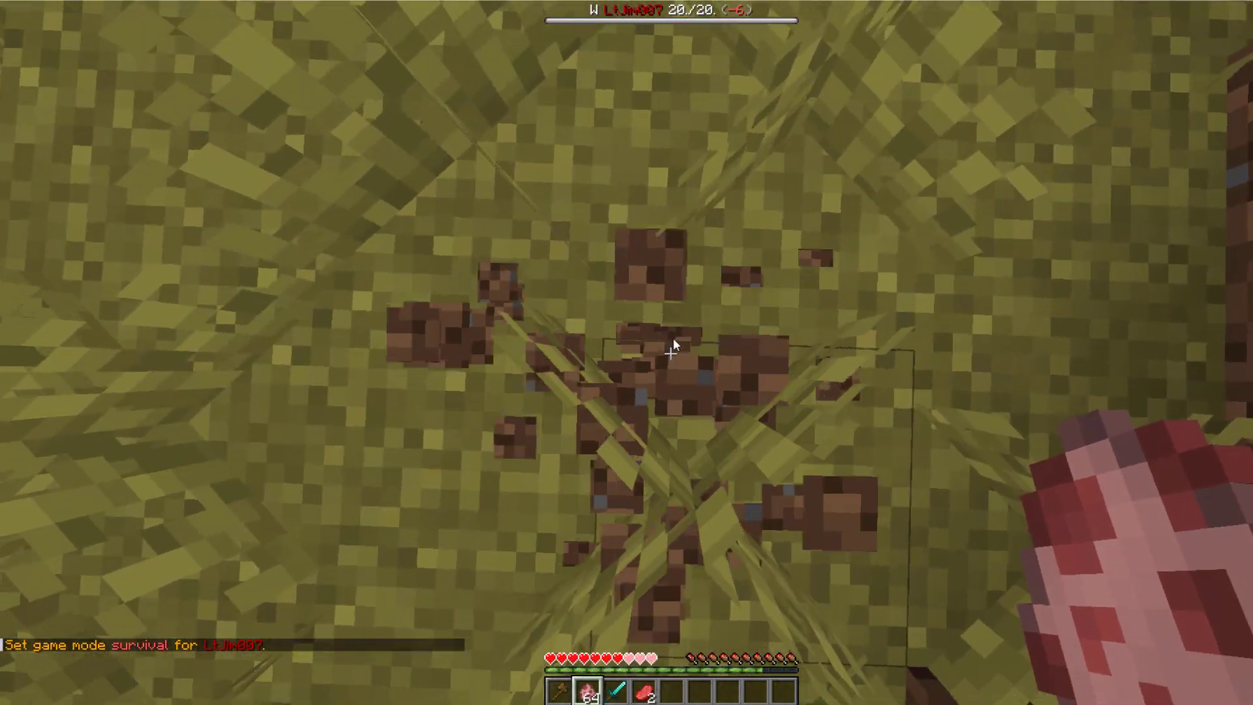
text(t)
In survival, heal to full and spawn a creeper with /mob to take its blast damage.
key(Escape)
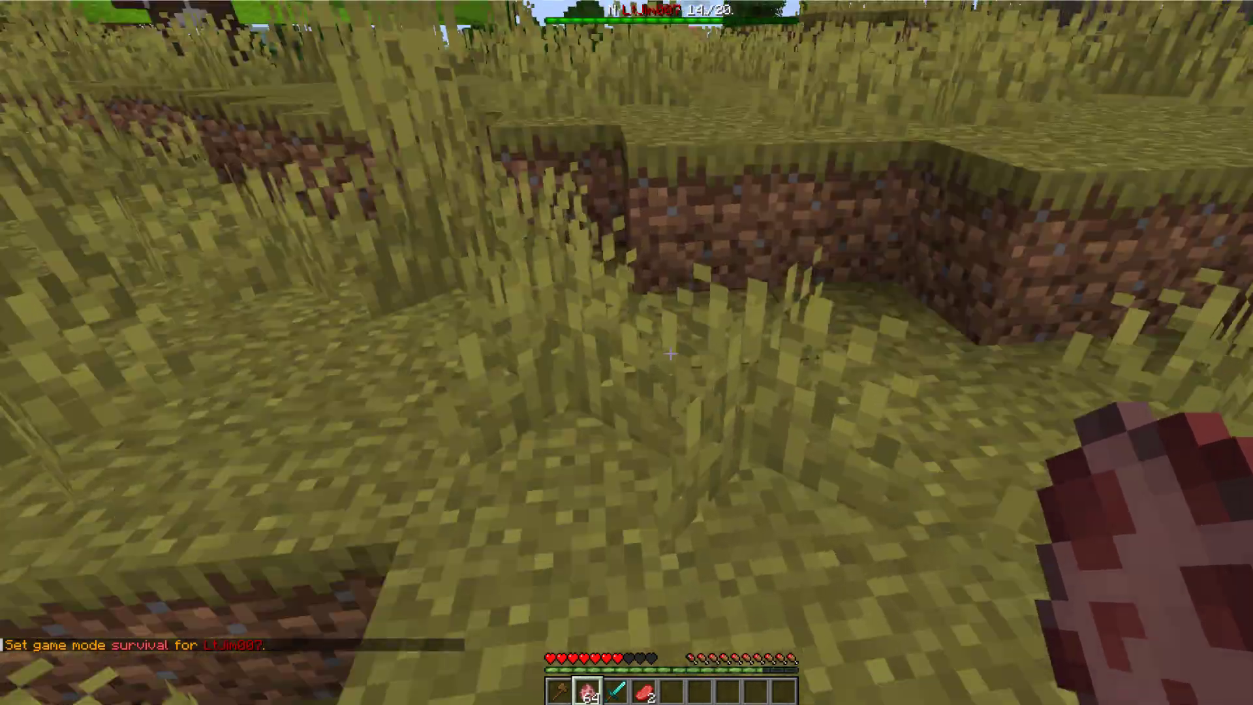
key(w)
key(e)
key(e)
key(slash)
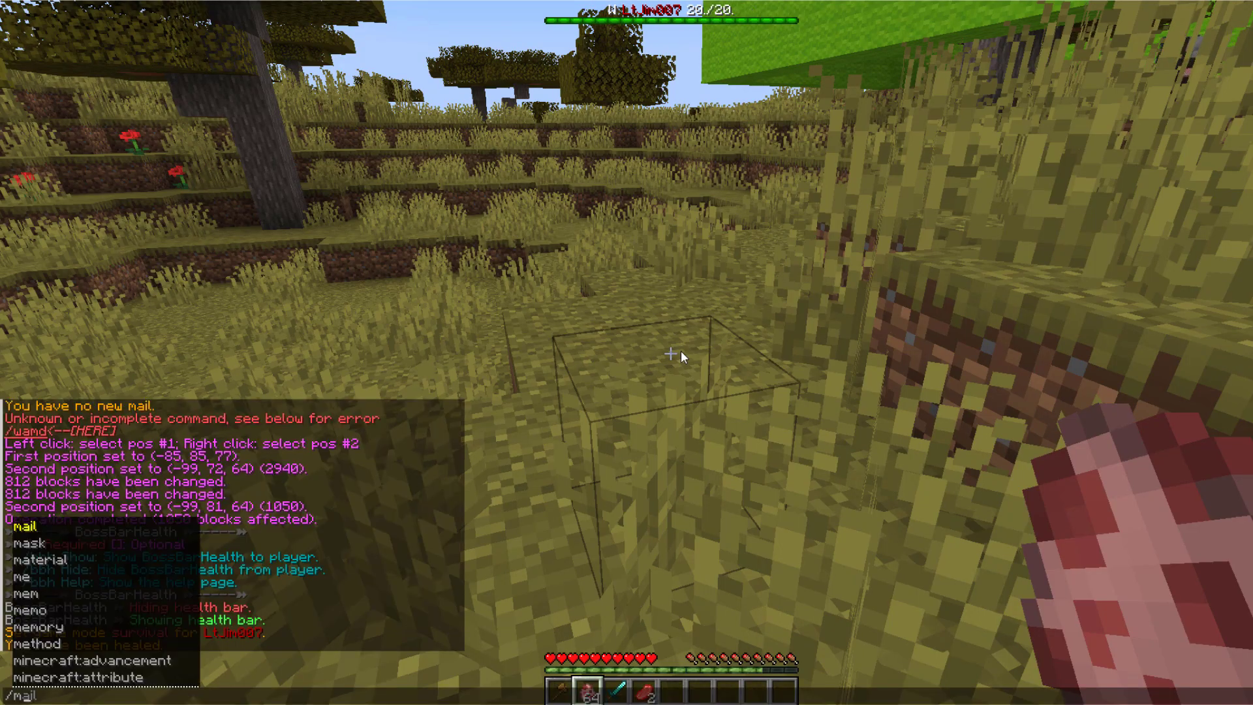
text(mob x)
key(Return)
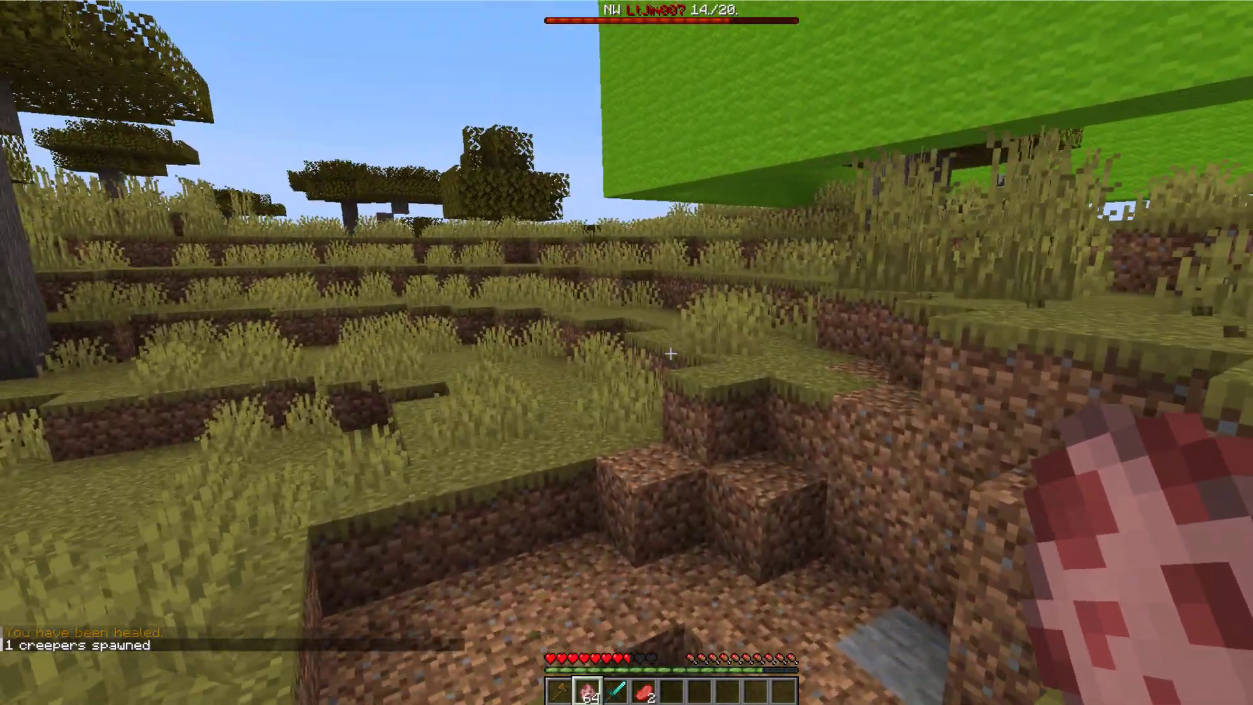
Return to creative with /gm 1 and fly over the purple enclosure walls toward the pigs.
key(slash)
text(gm 1)
key(Return)
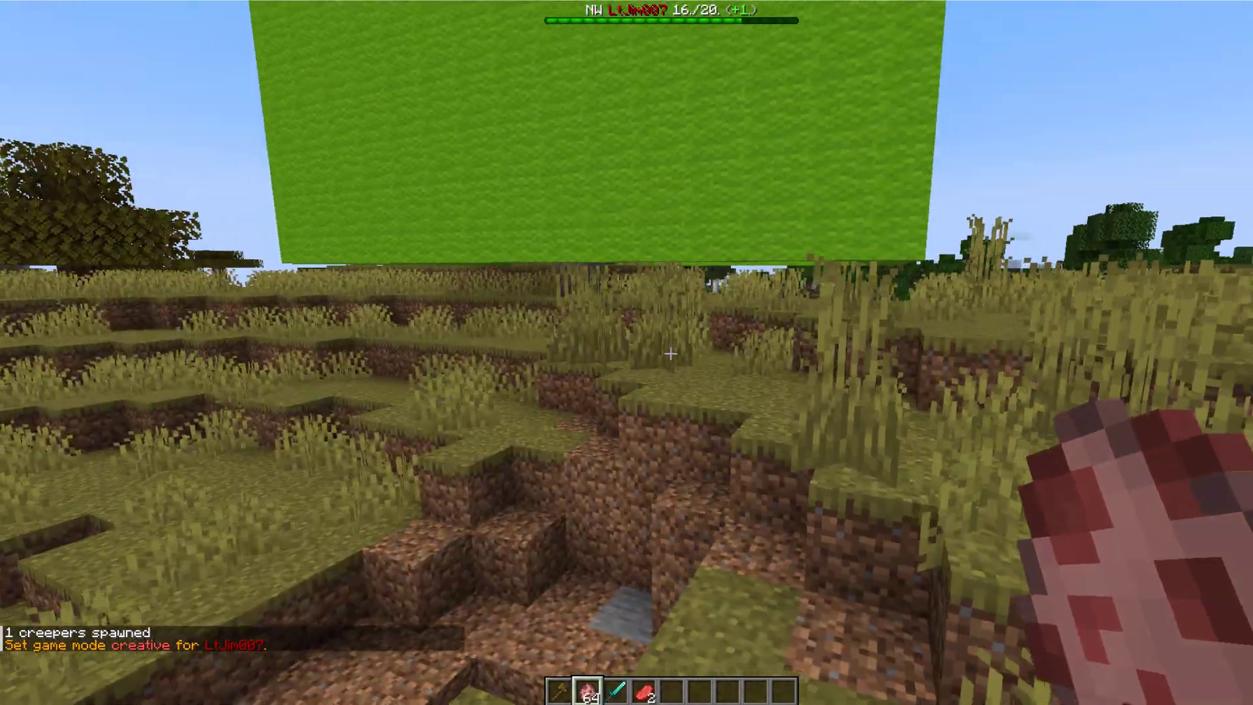
key(space)
key(space)
key(w)
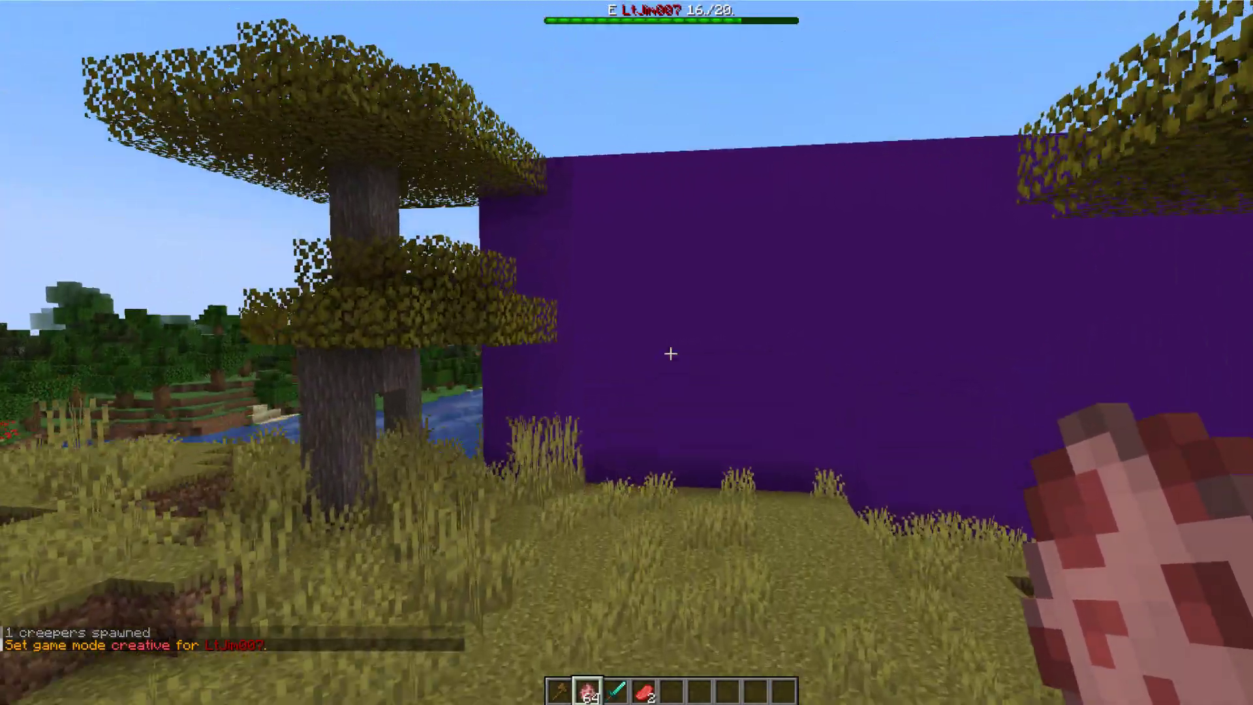
key(1)
key(2)
key(w)
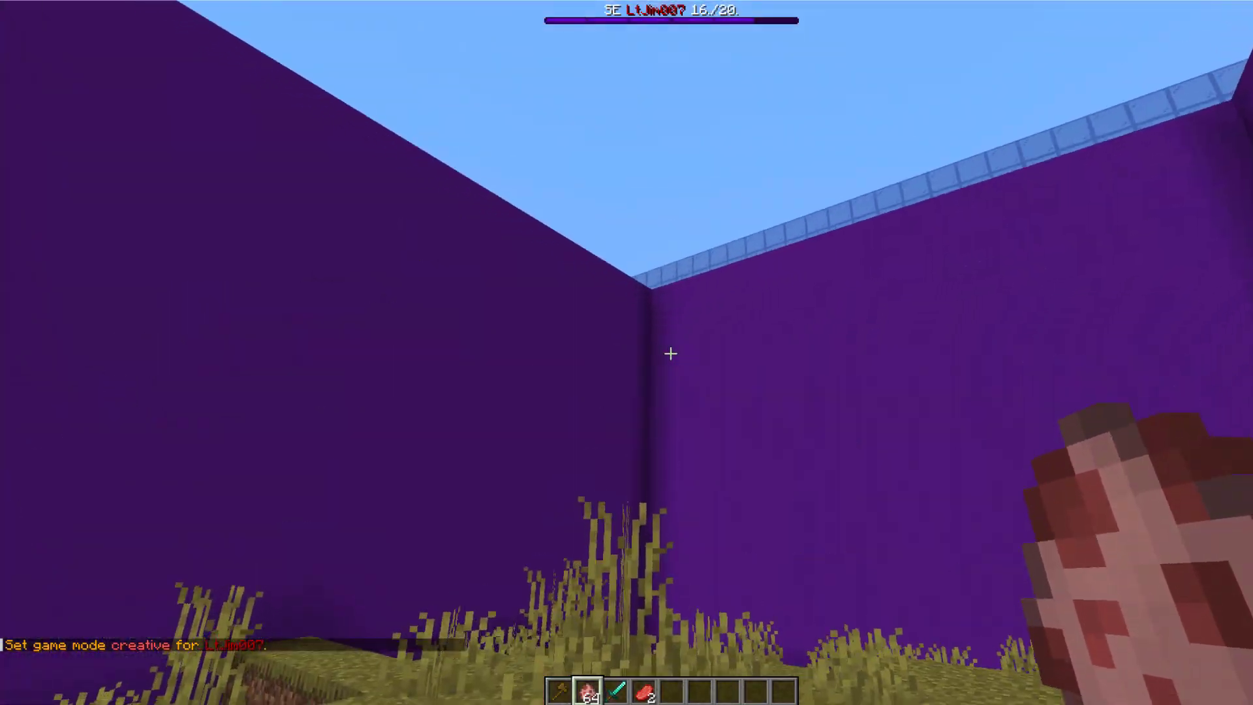
Drop into the purple enclosure, eat the Raw Beef to refill hunger, and hit a pig.
key(3)
key(4)
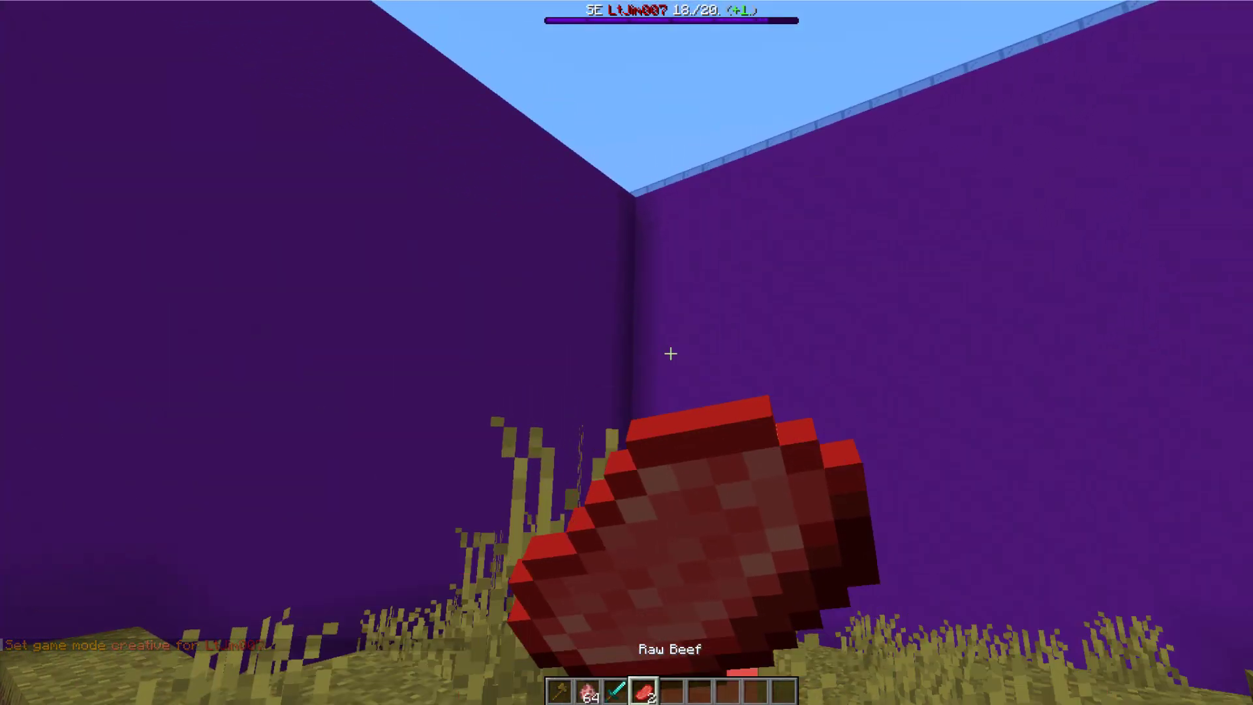
right_click(670, 353)
right_click(671, 353)
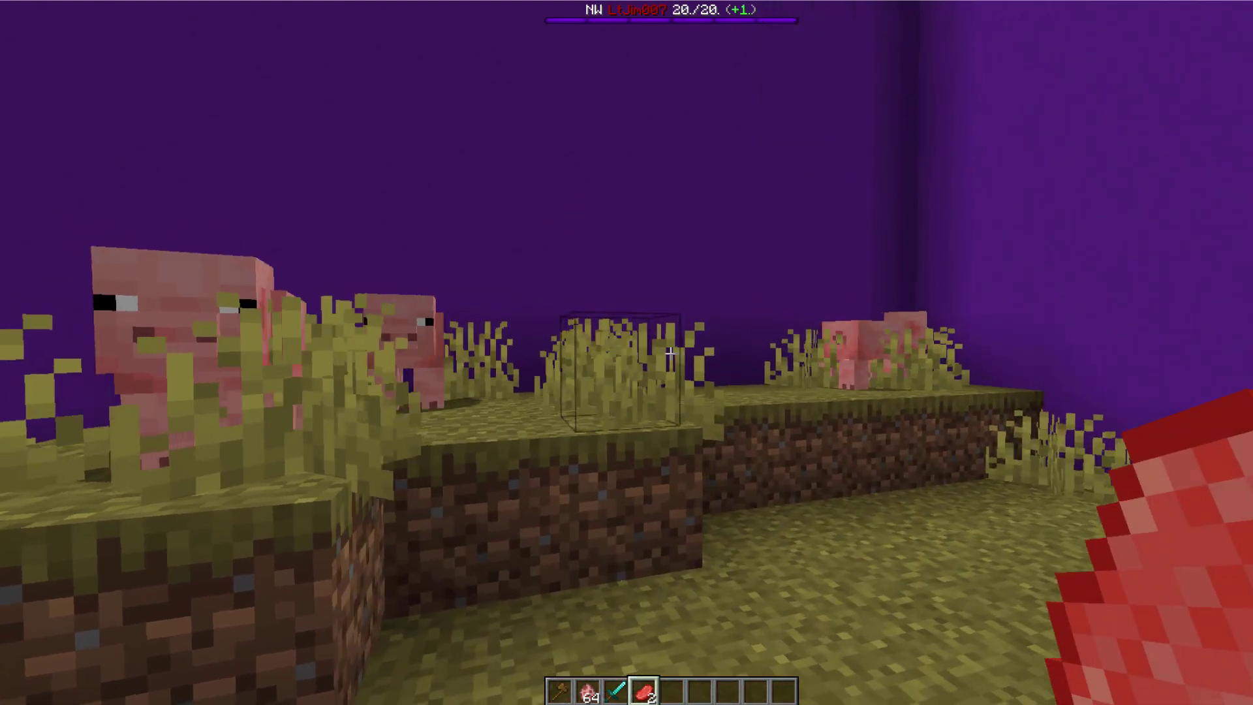
click(670, 352)
click(671, 352)
Fly up out of the enclosure and settle above the glass wall.
key(space)
key(w)
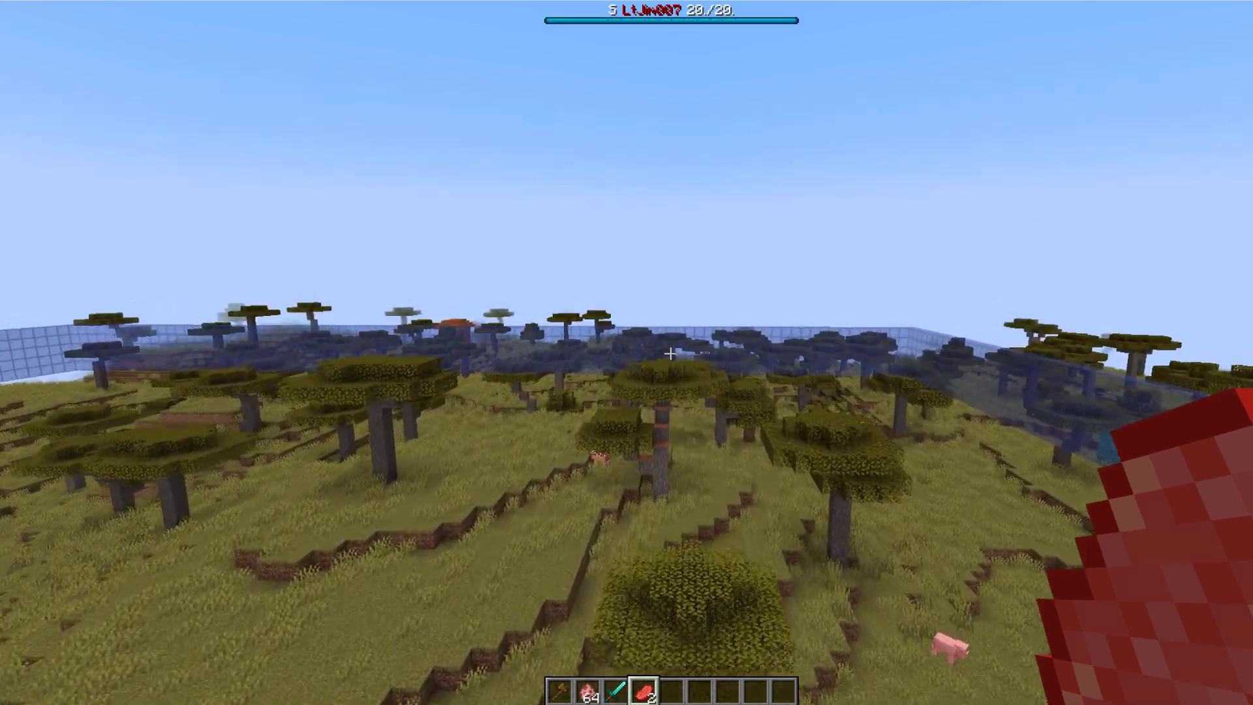
key(w)
key(shift)
scroll(670, 354, down, 2)
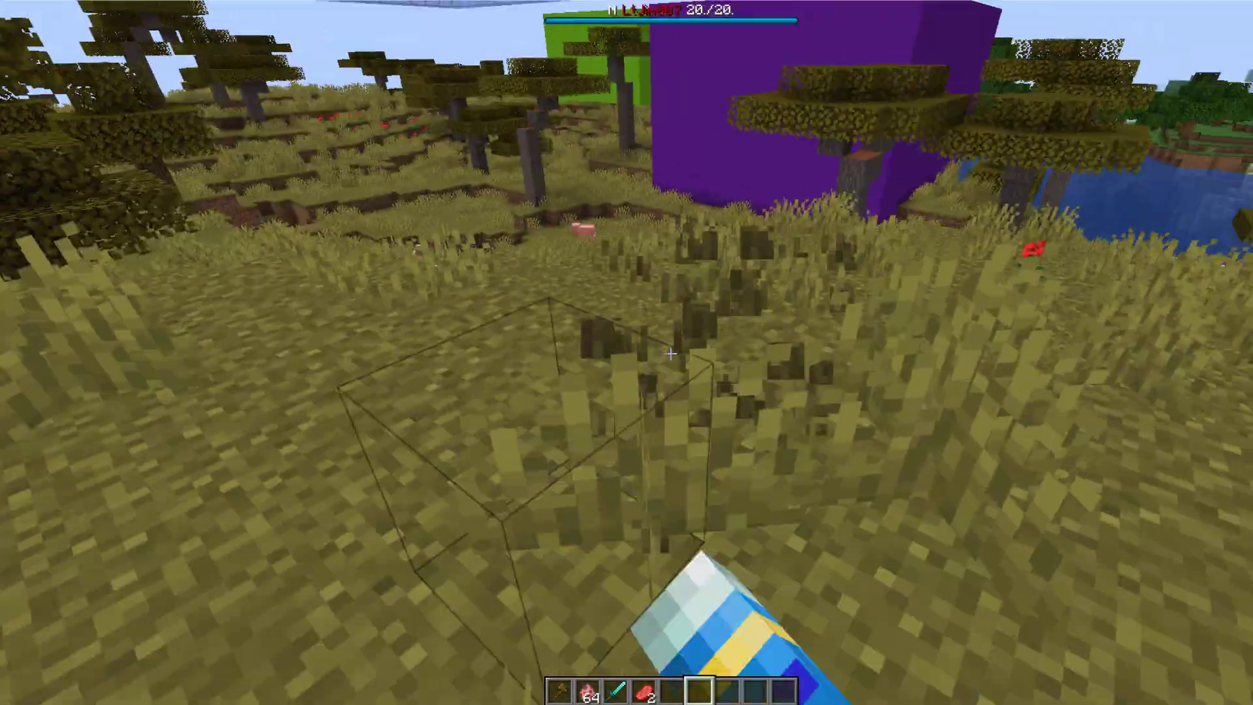
key(space)
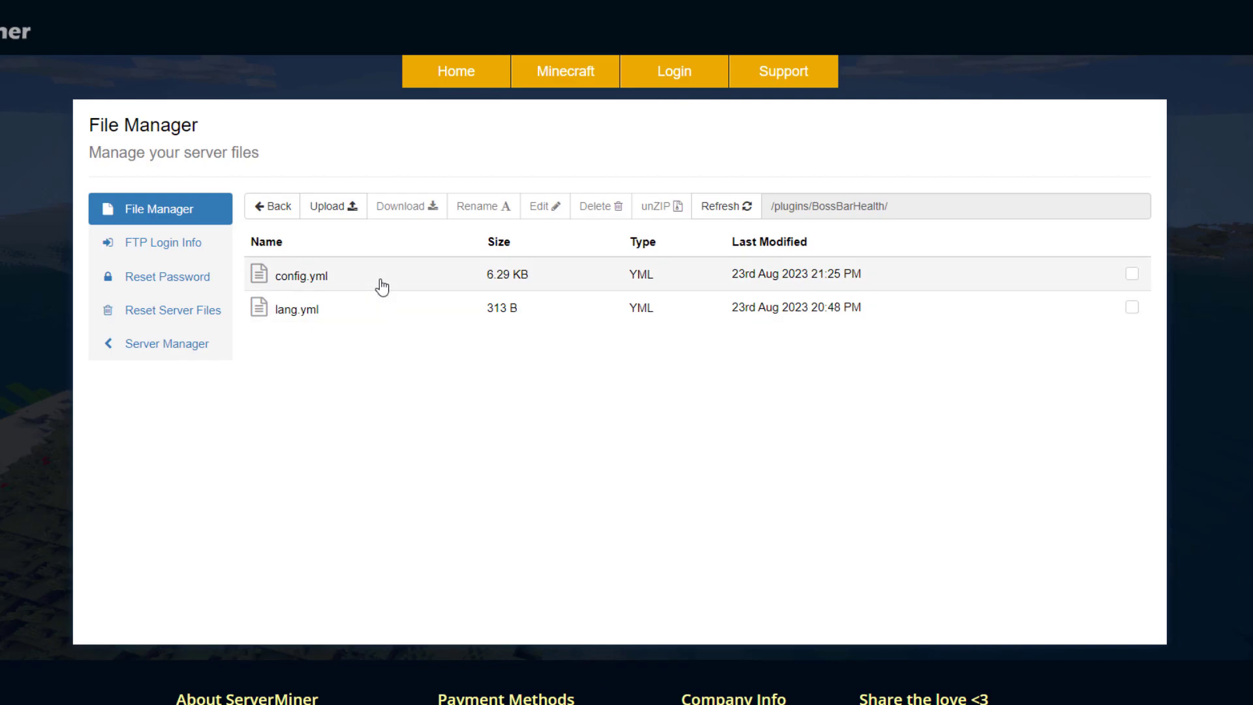
Open /plugins/BossBarHealth/config.yml in the ServerMiner file editor.
double_click(382, 283)
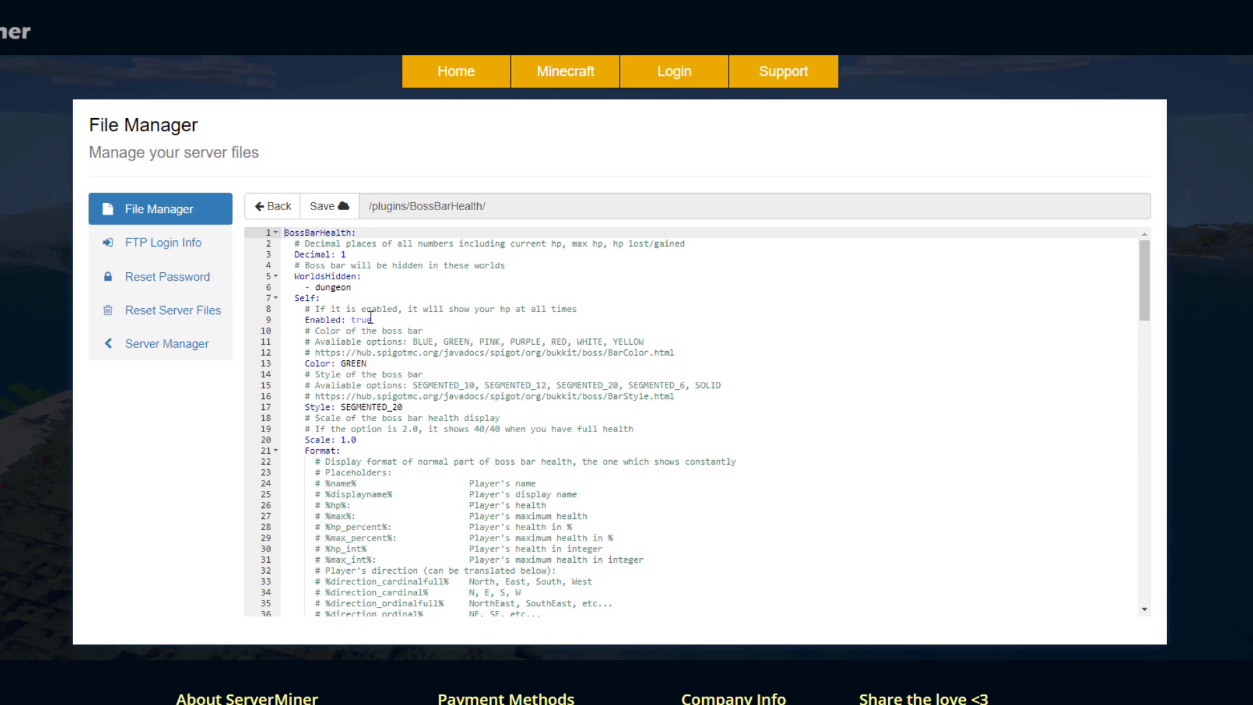
scroll(370, 319, down, 2)
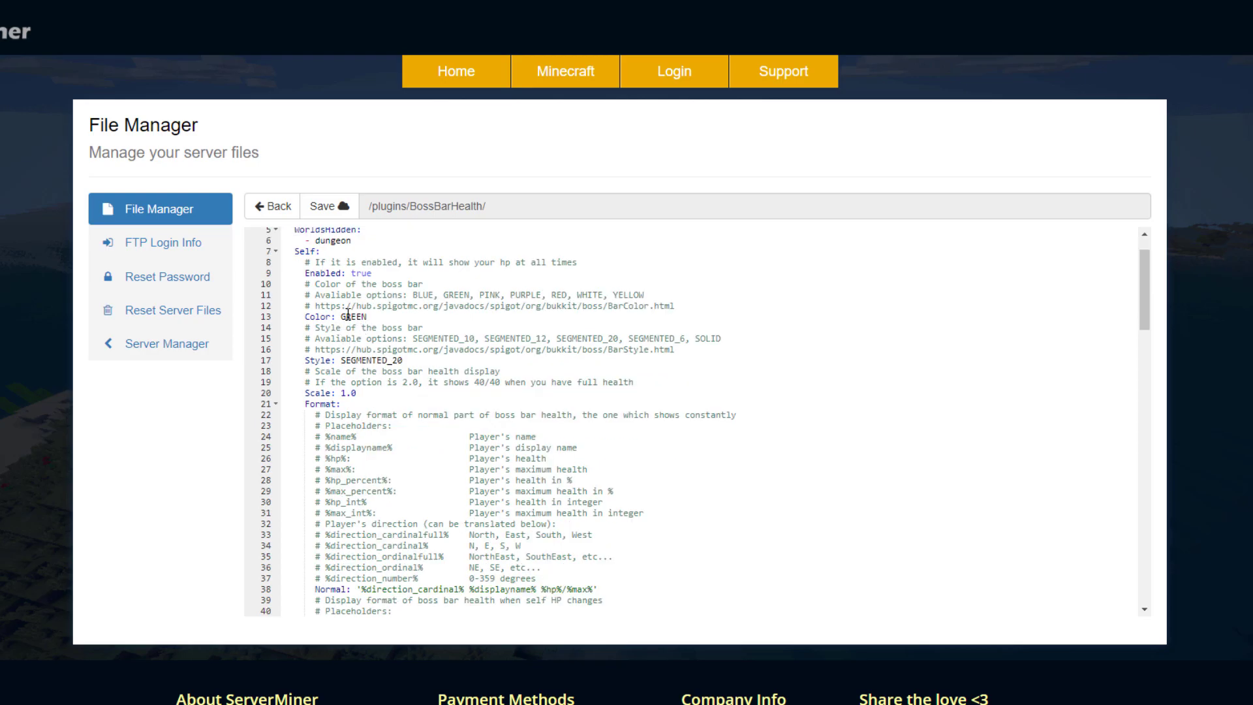
drag(381, 295, 665, 297)
click(599, 319)
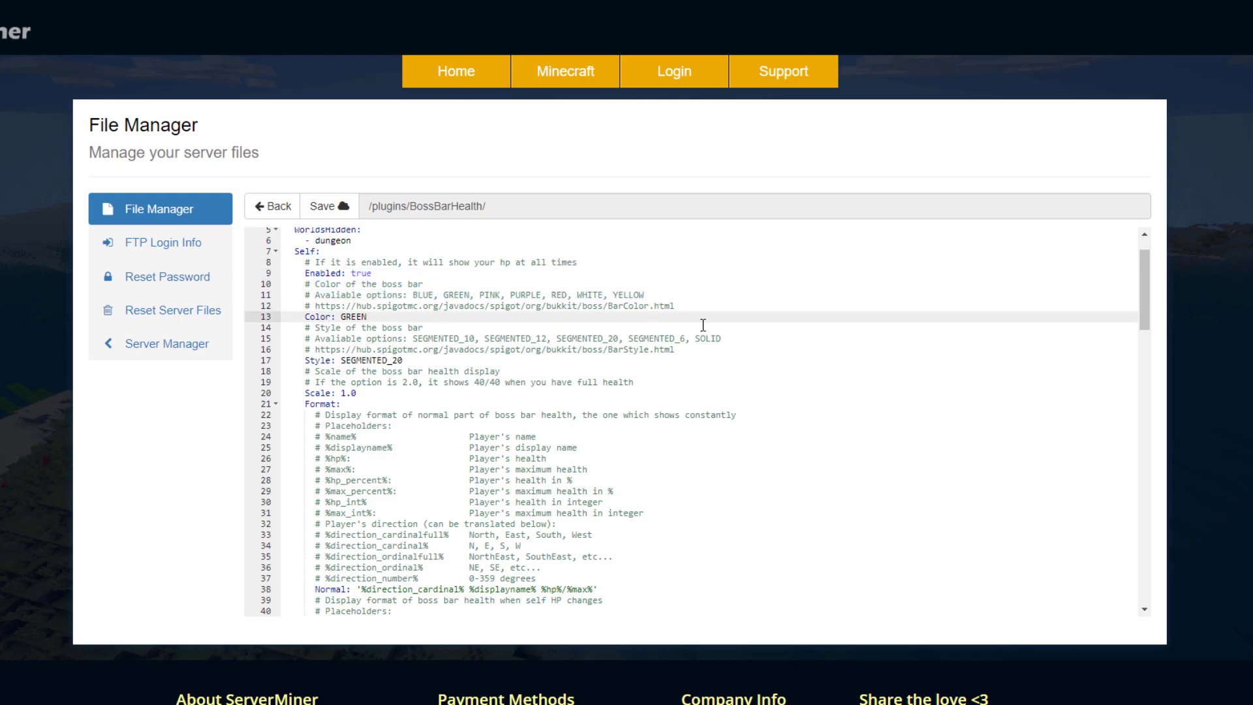
click(680, 357)
click(677, 350)
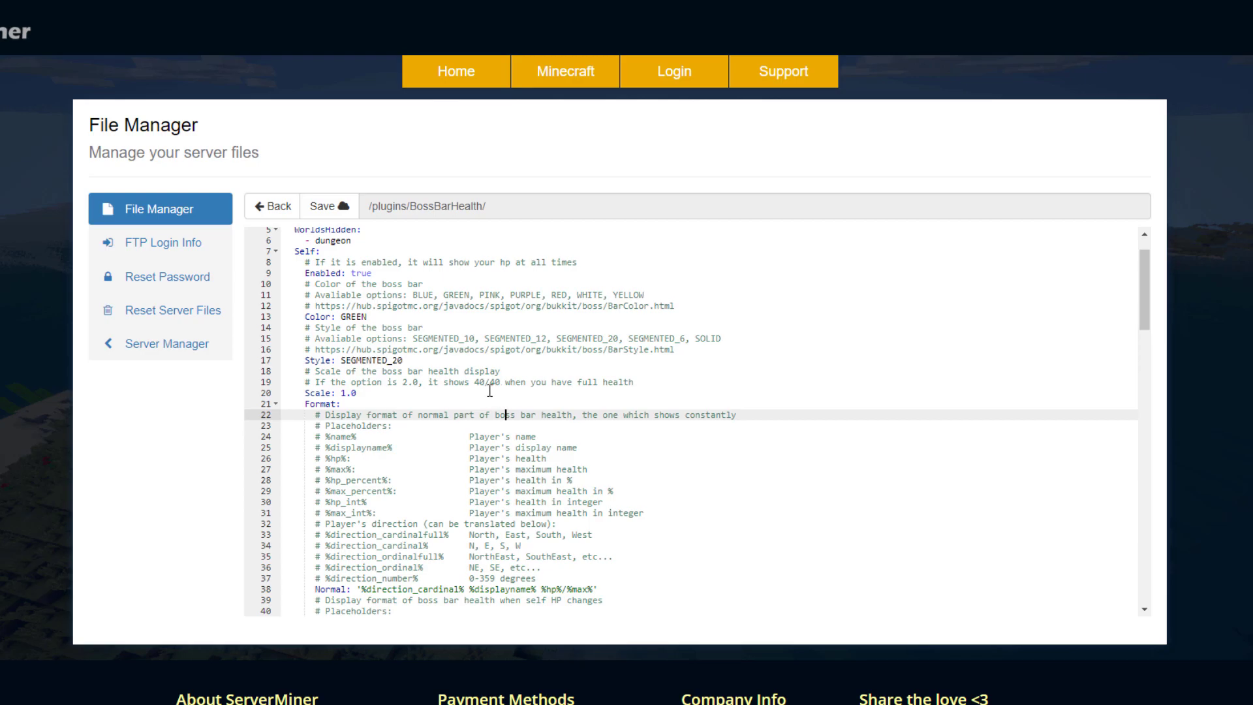
scroll(489, 390, down, 3)
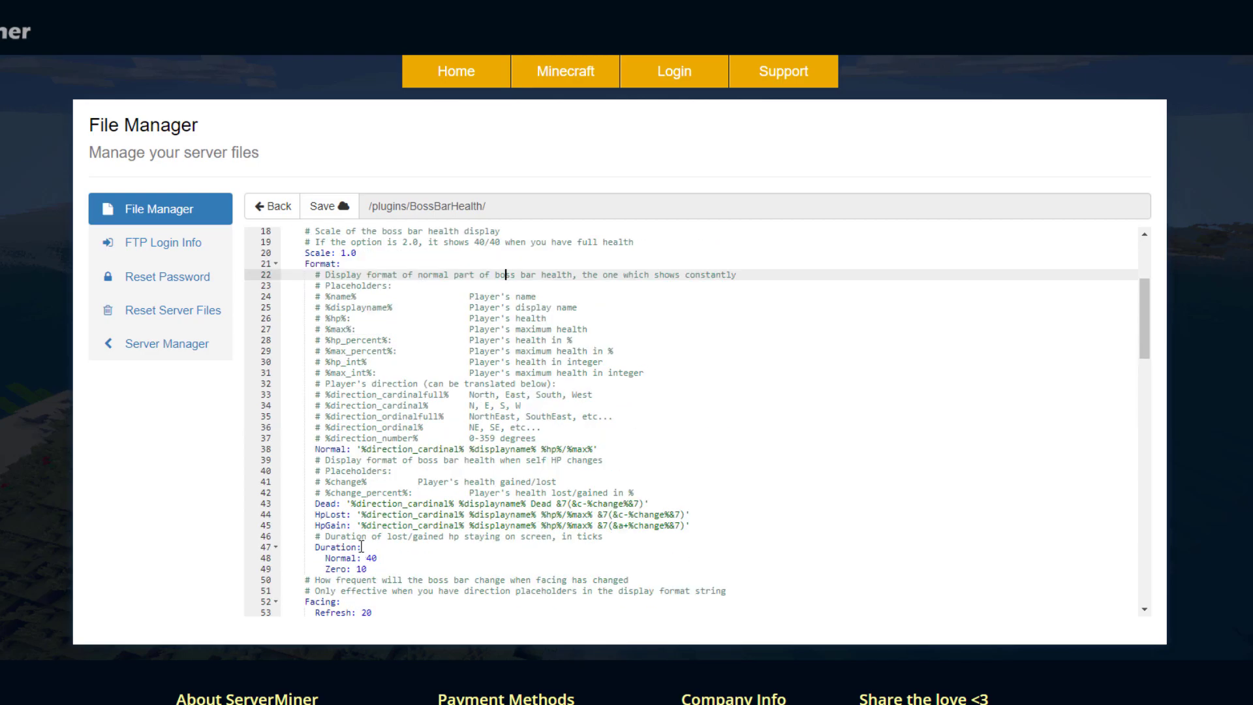
scroll(361, 546, down, 1)
scroll(368, 513, down, 1)
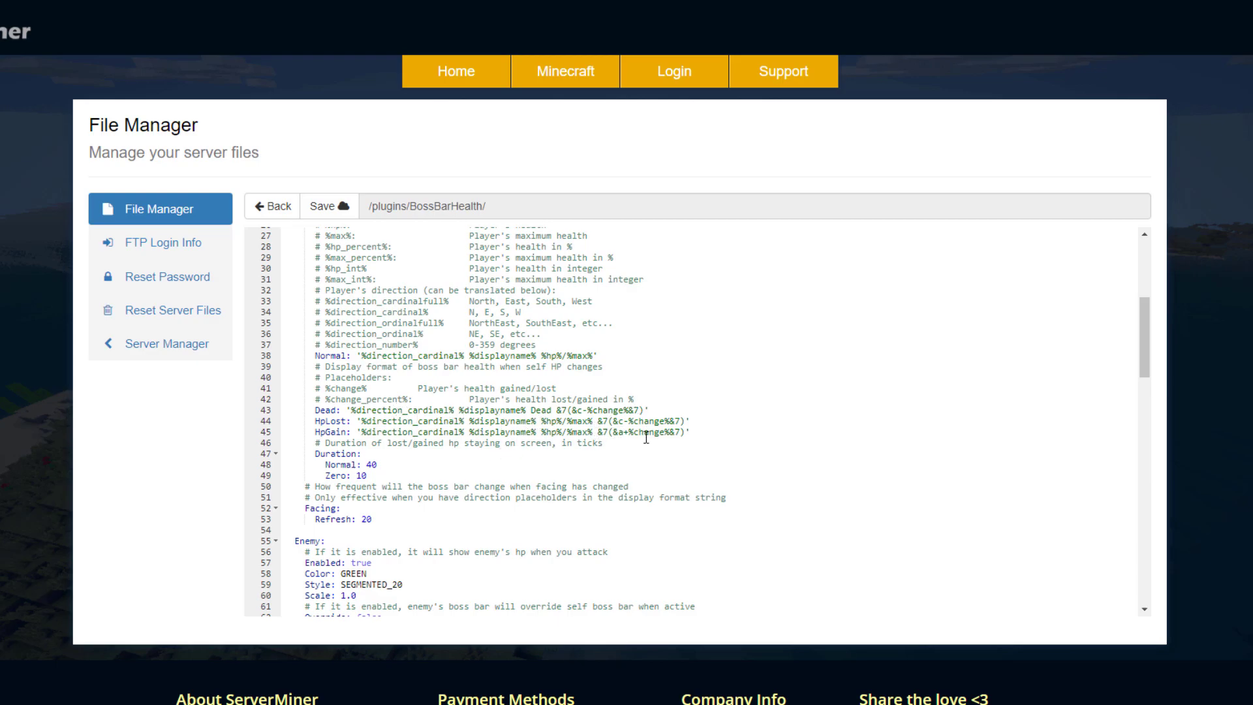
scroll(479, 478, down, 5)
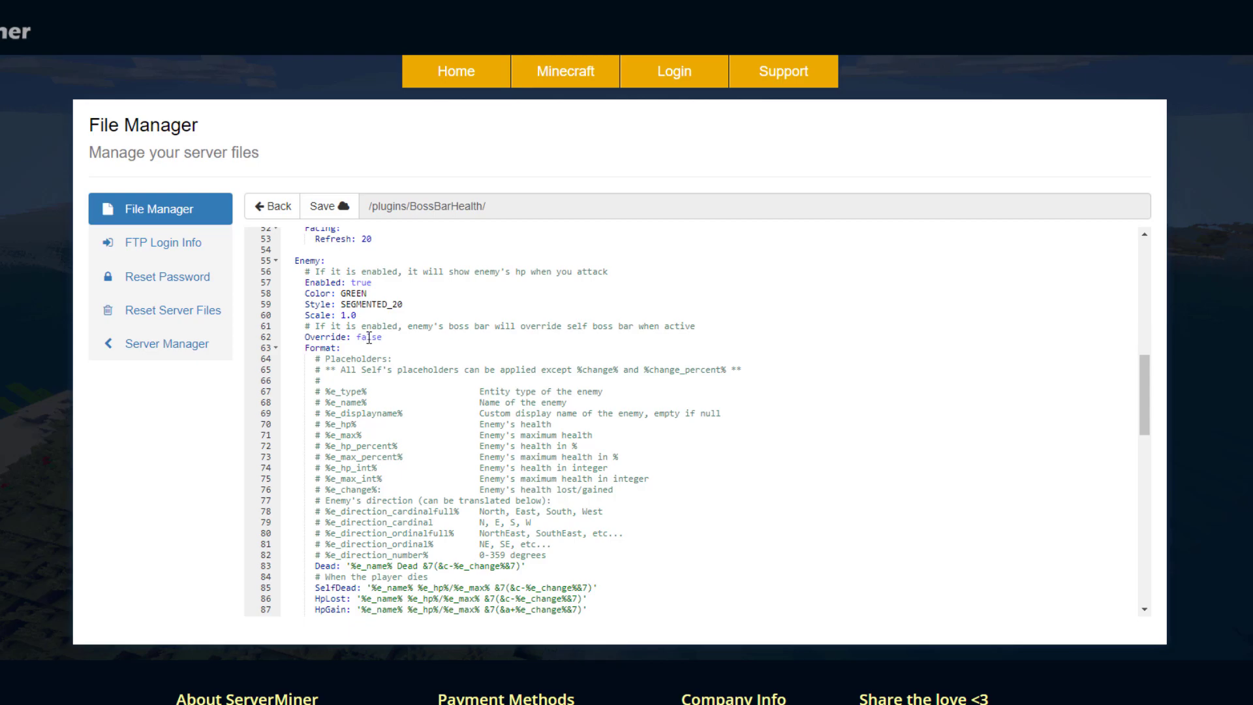
scroll(369, 337, down, 3)
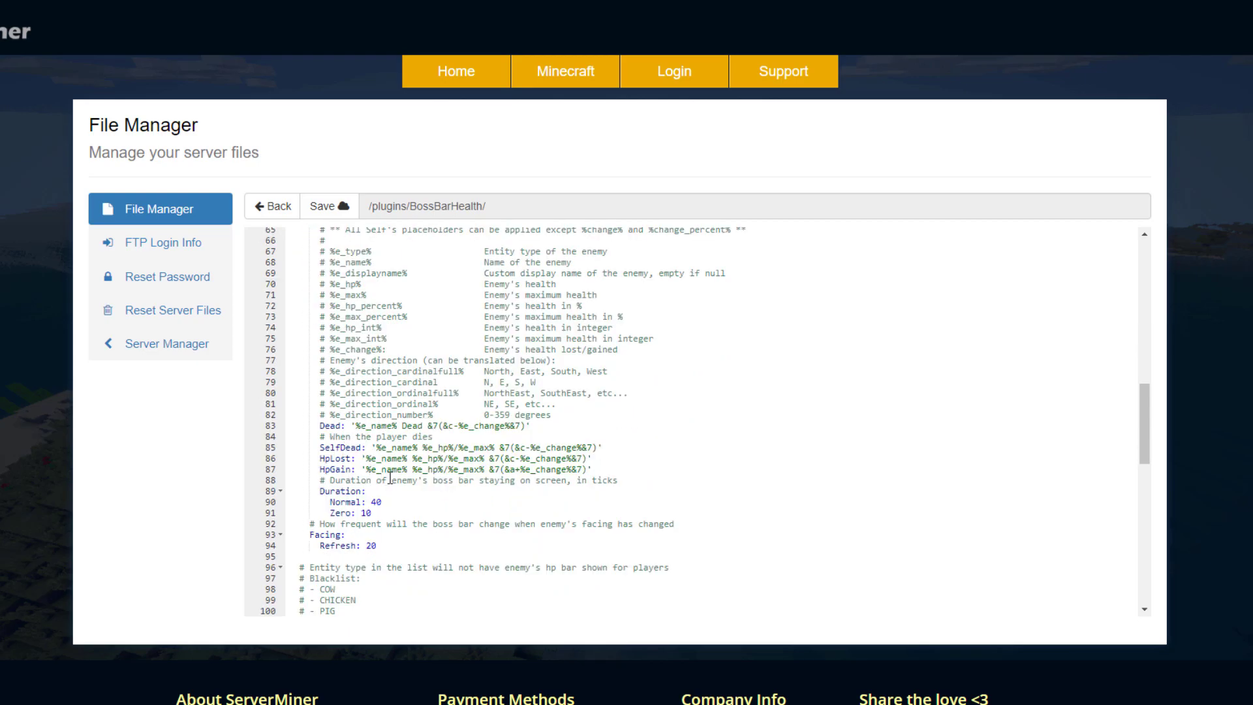
scroll(396, 466, up, 1)
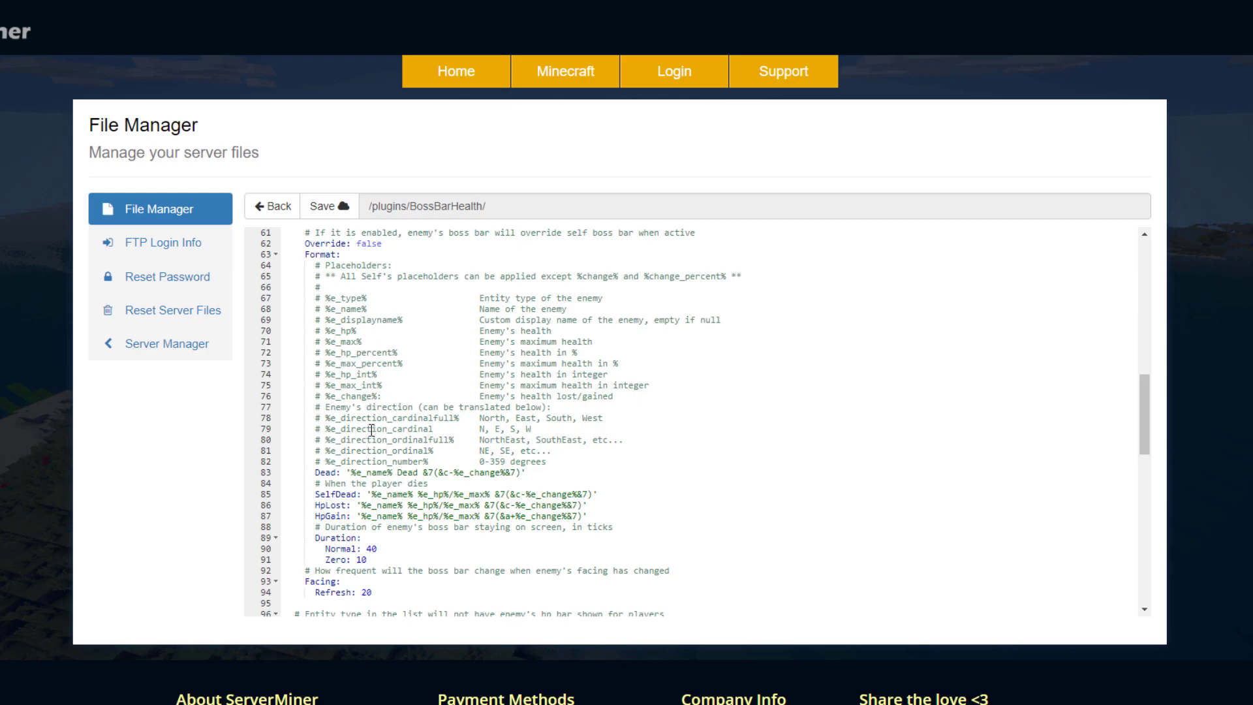
scroll(373, 437, down, 2)
scroll(393, 536, down, 4)
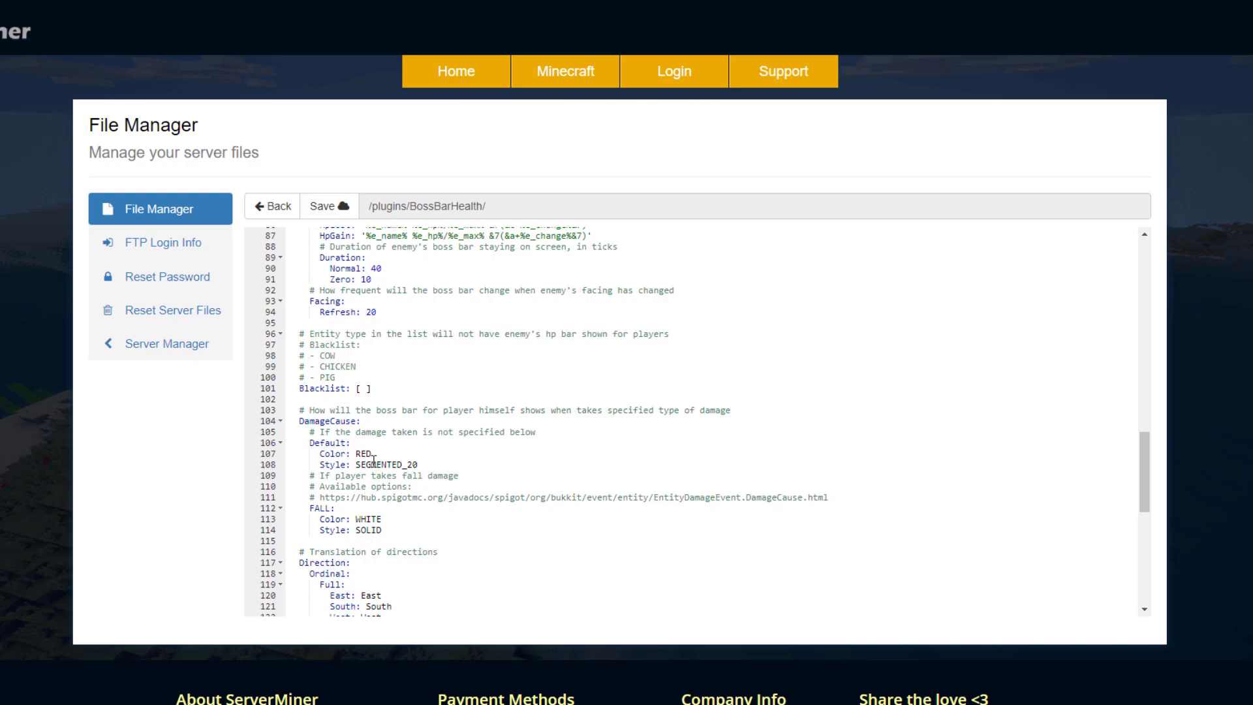
Scroll config.yml down to Hooks > WorldGuard > Regions for the new green entry.
scroll(413, 468, down, 6)
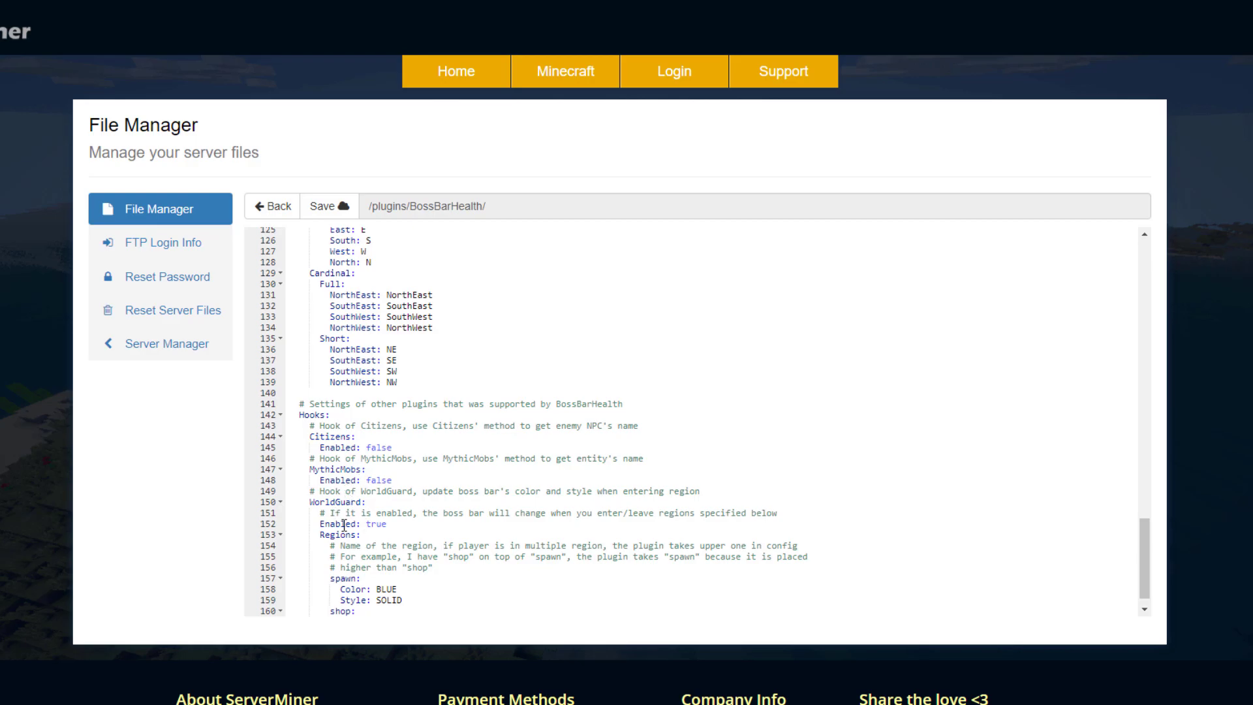
scroll(344, 525, down, 3)
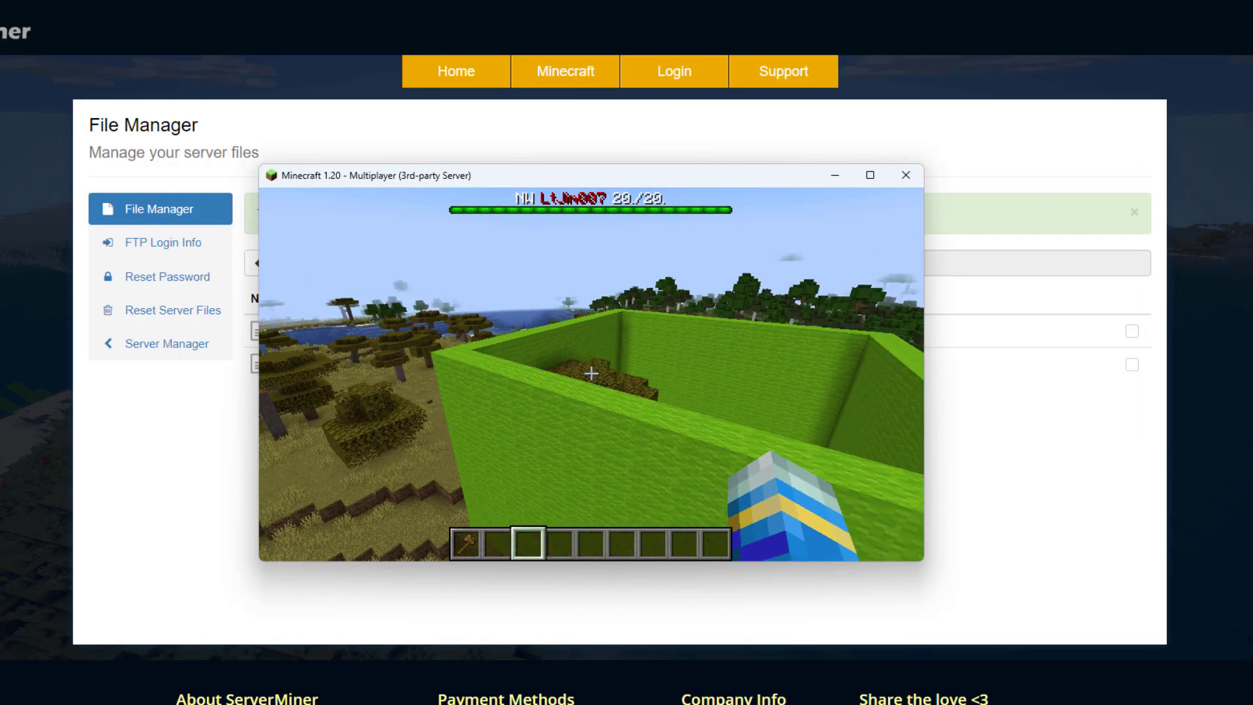
Walk the player forward over the green wall into the test region.
key(w)
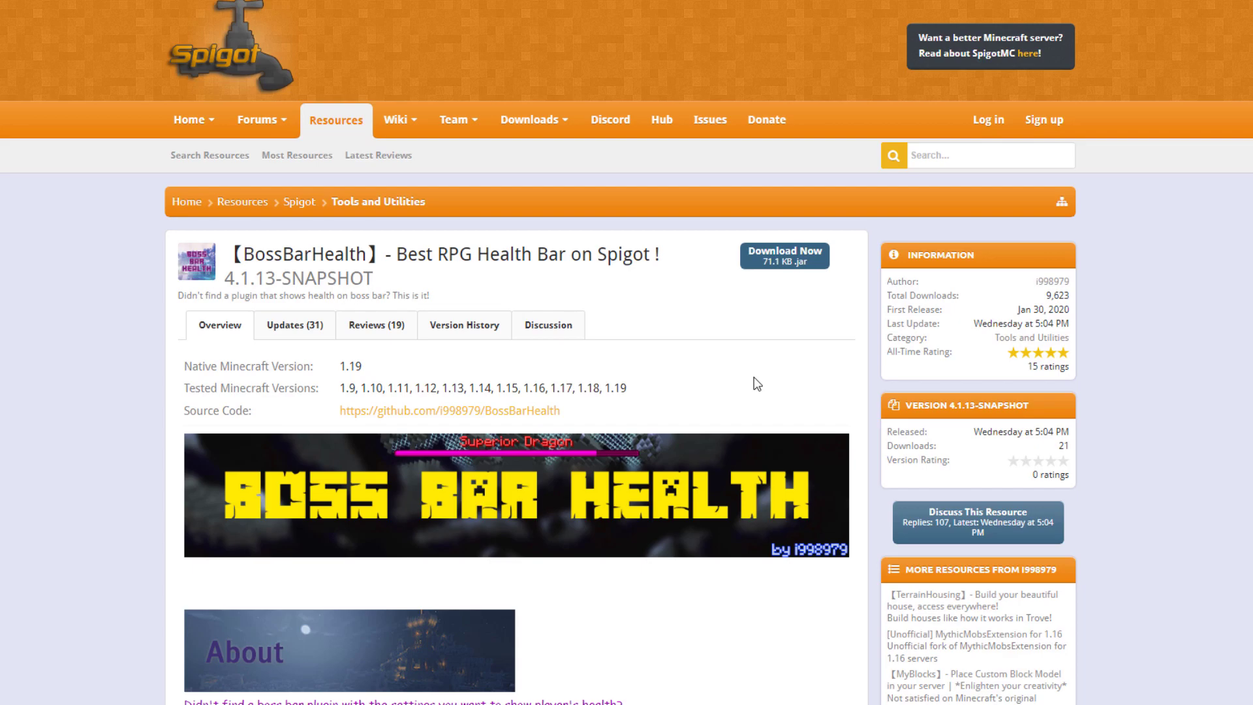
scroll(757, 385, down, 10)
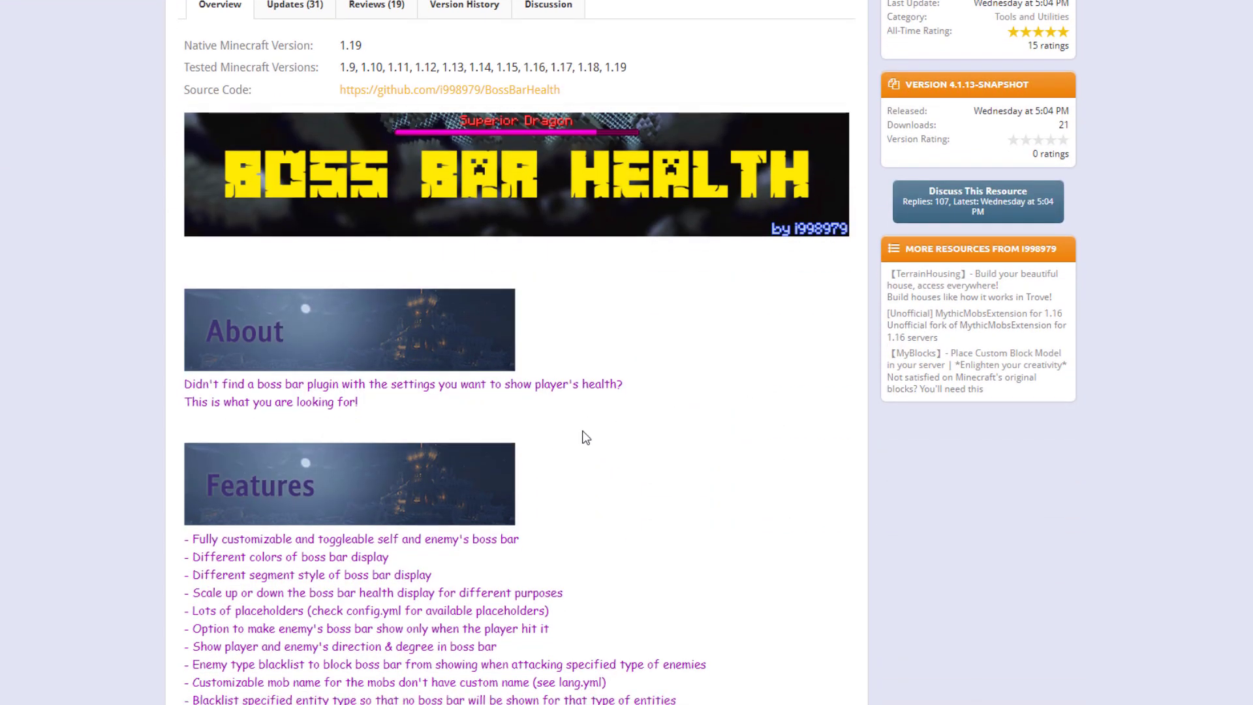
scroll(565, 454, down, 2)
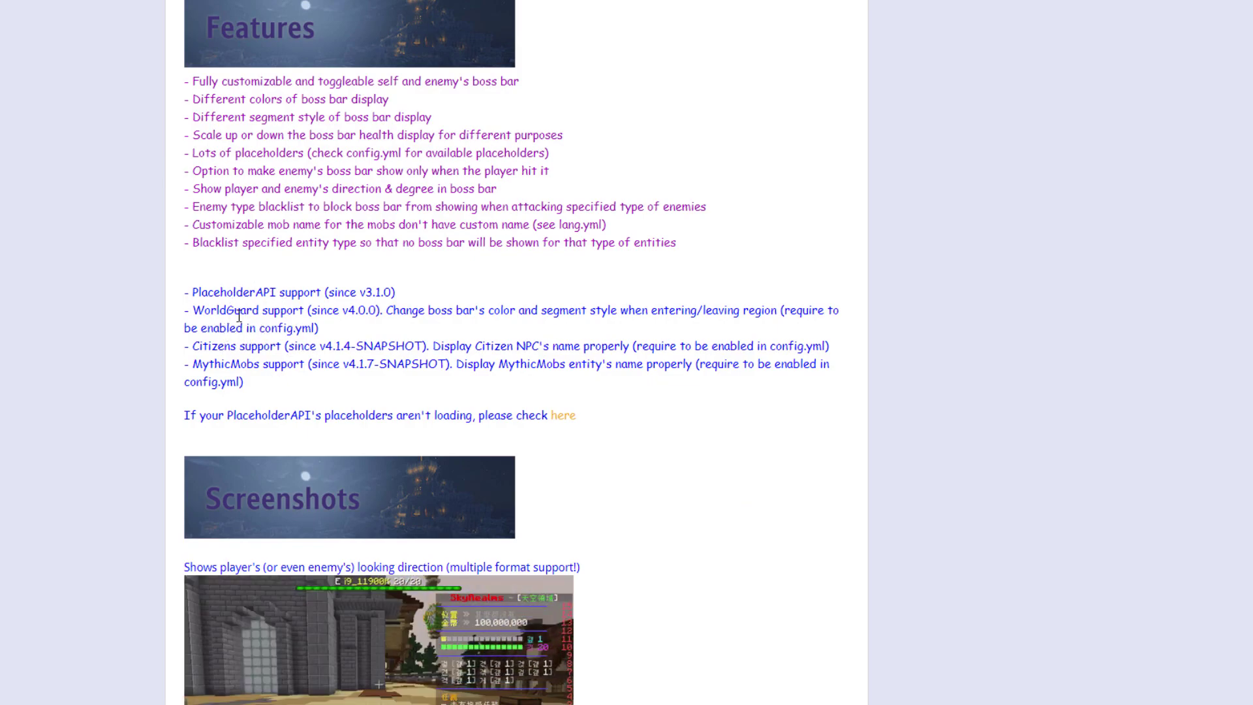
scroll(295, 319, down, 13)
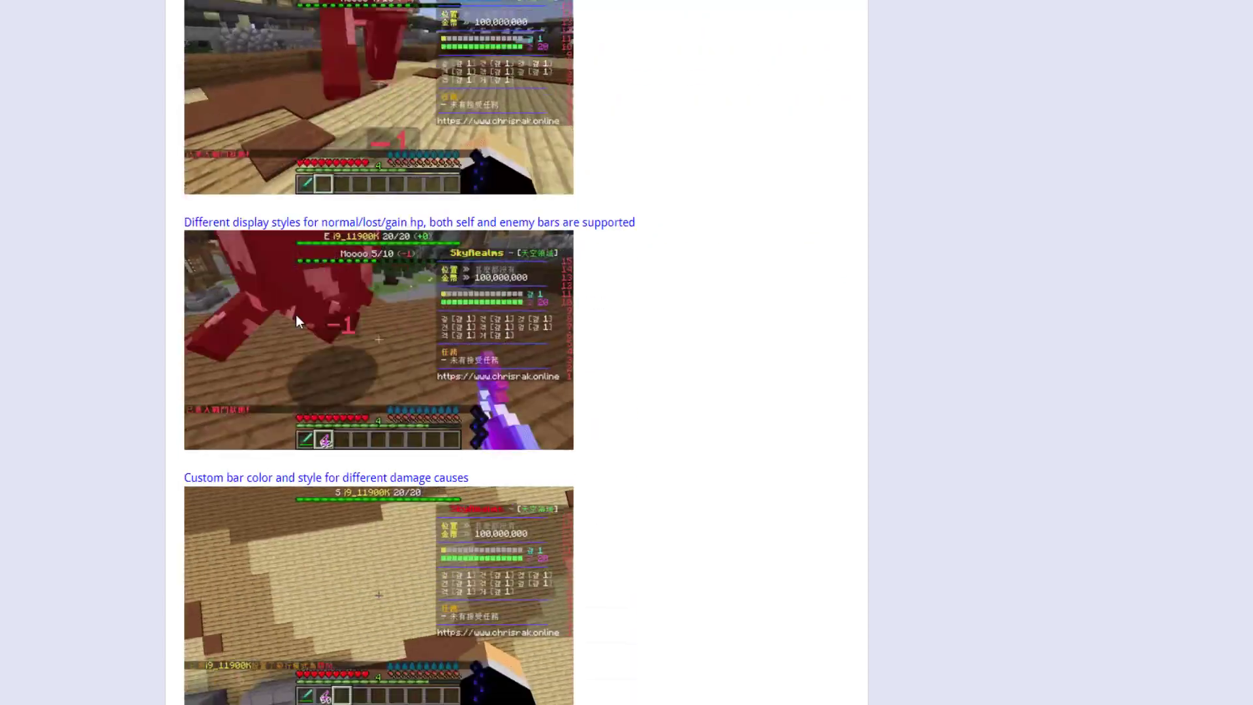
scroll(295, 315, down, 10)
scroll(299, 325, up, 2)
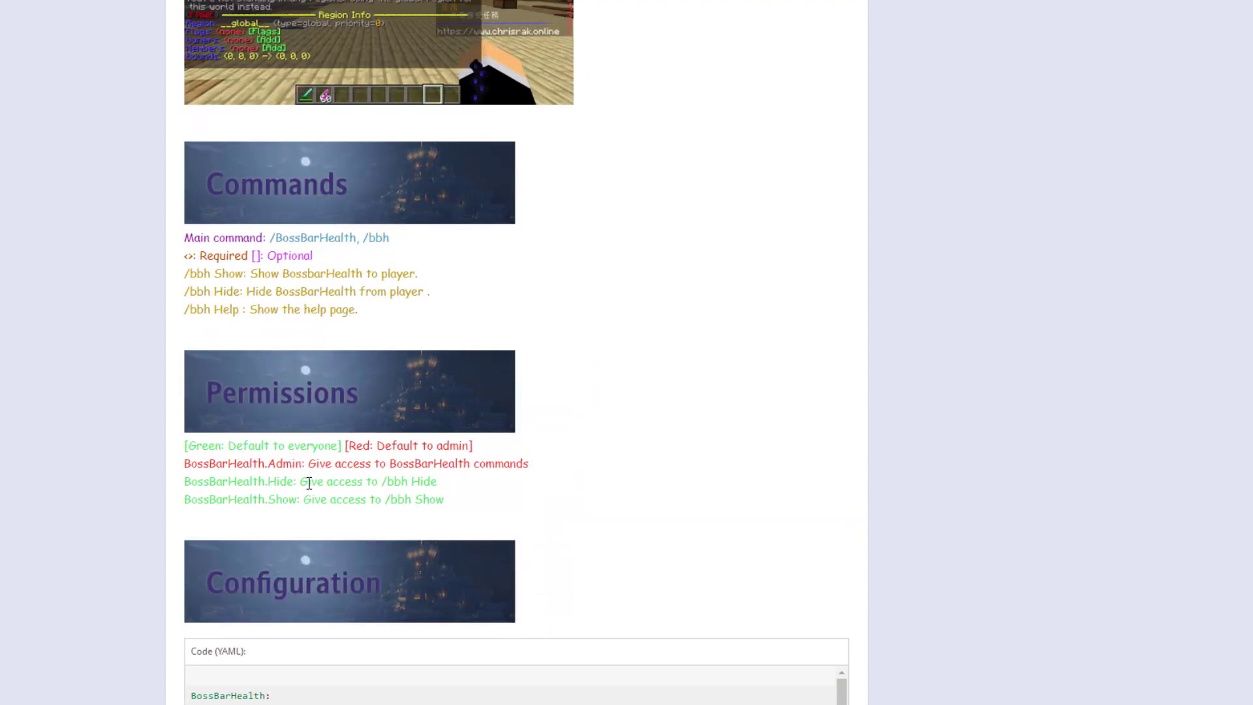
scroll(307, 486, down, 12)
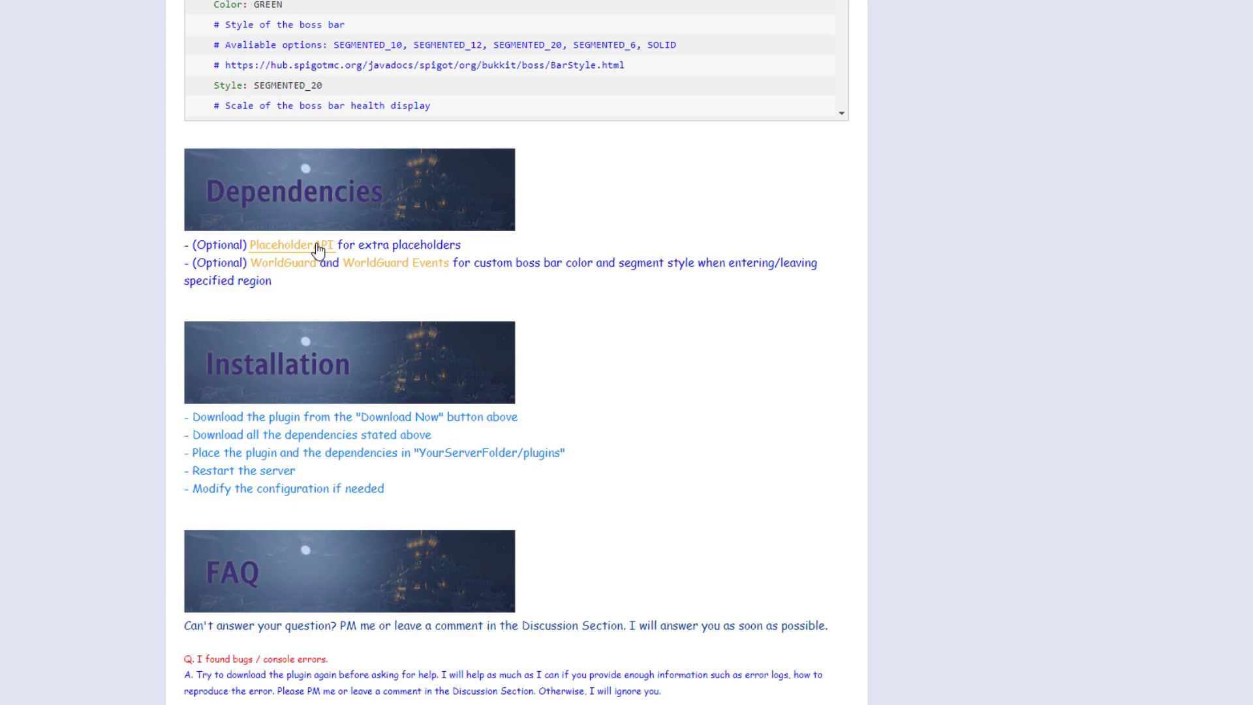
scroll(320, 251, up, 8)
scroll(417, 419, down, 3)
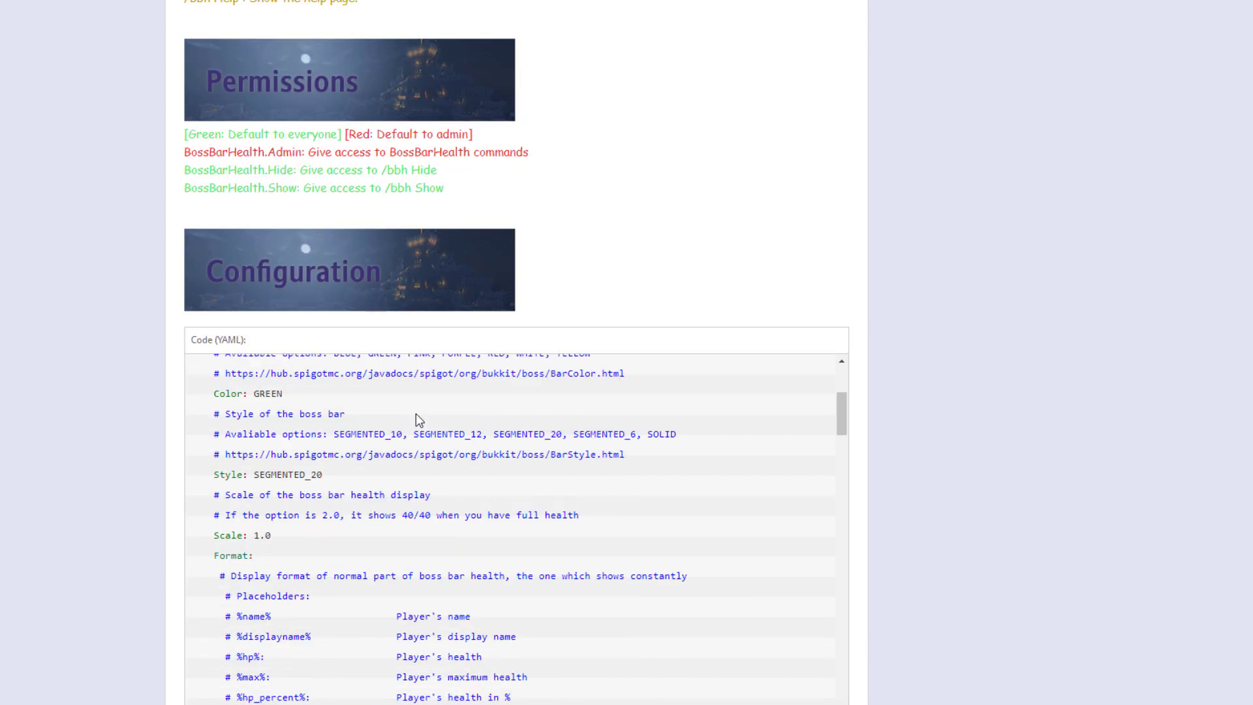
scroll(512, 245, up, 8)
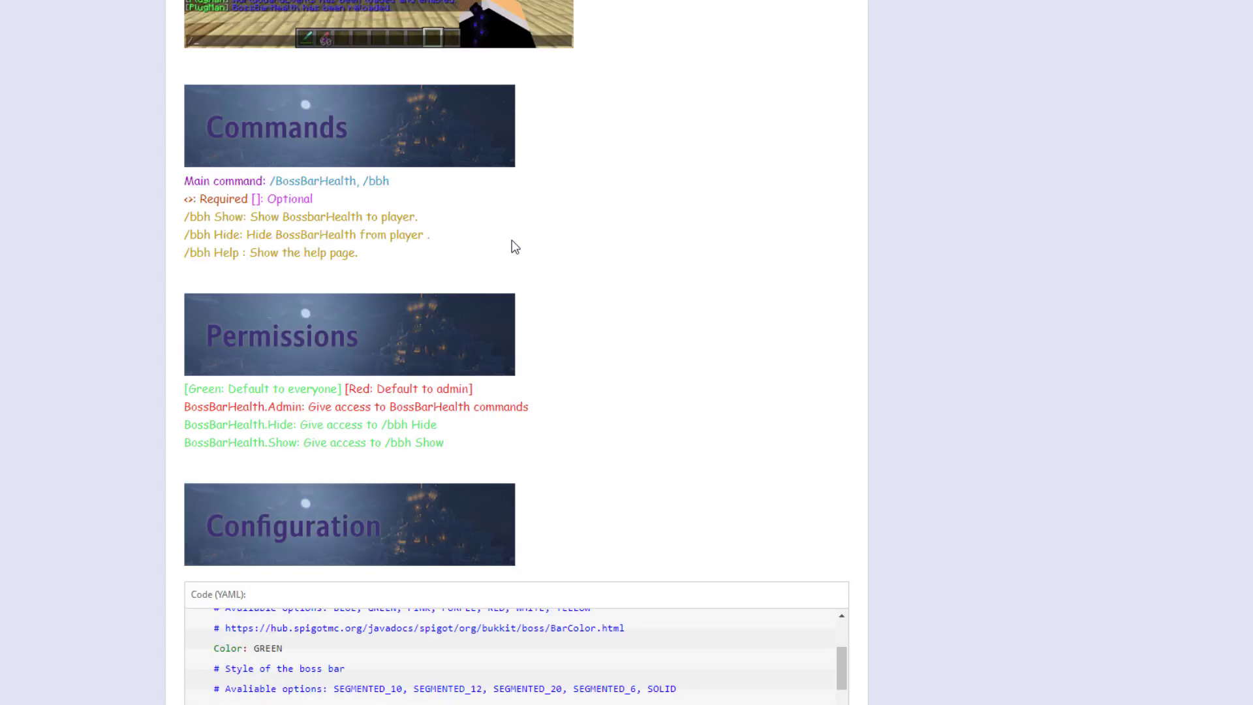
scroll(527, 235, up, 20)
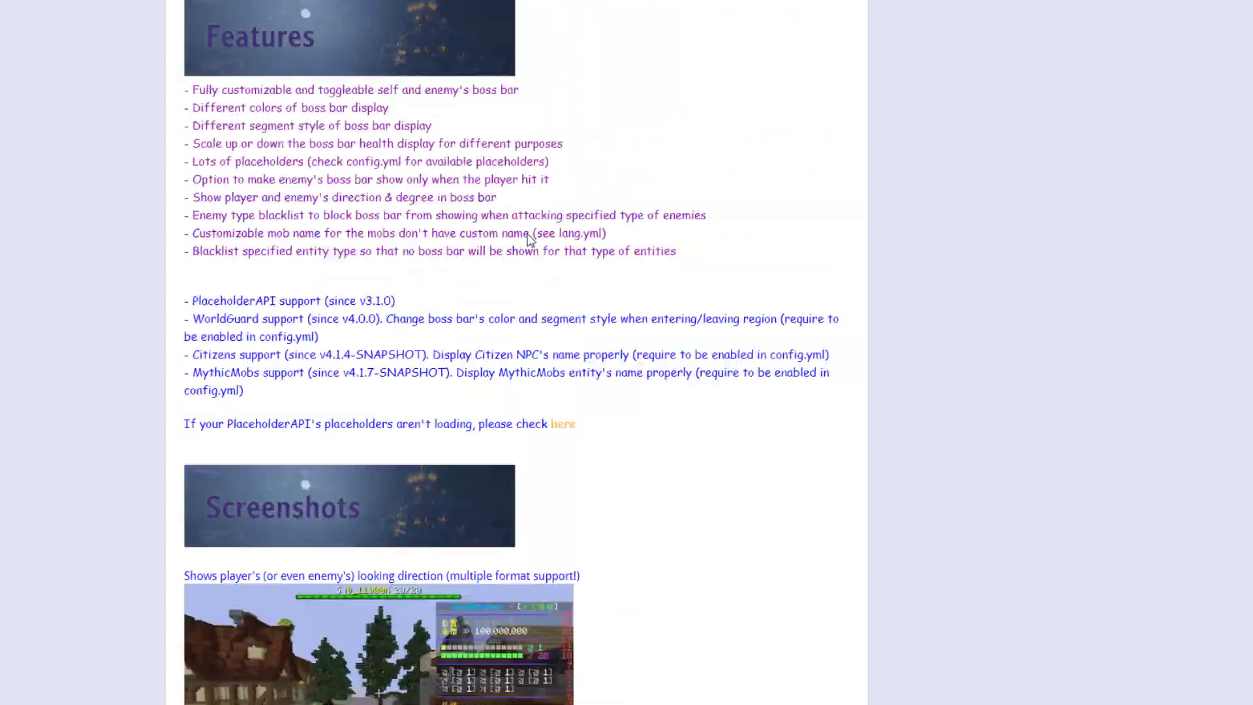